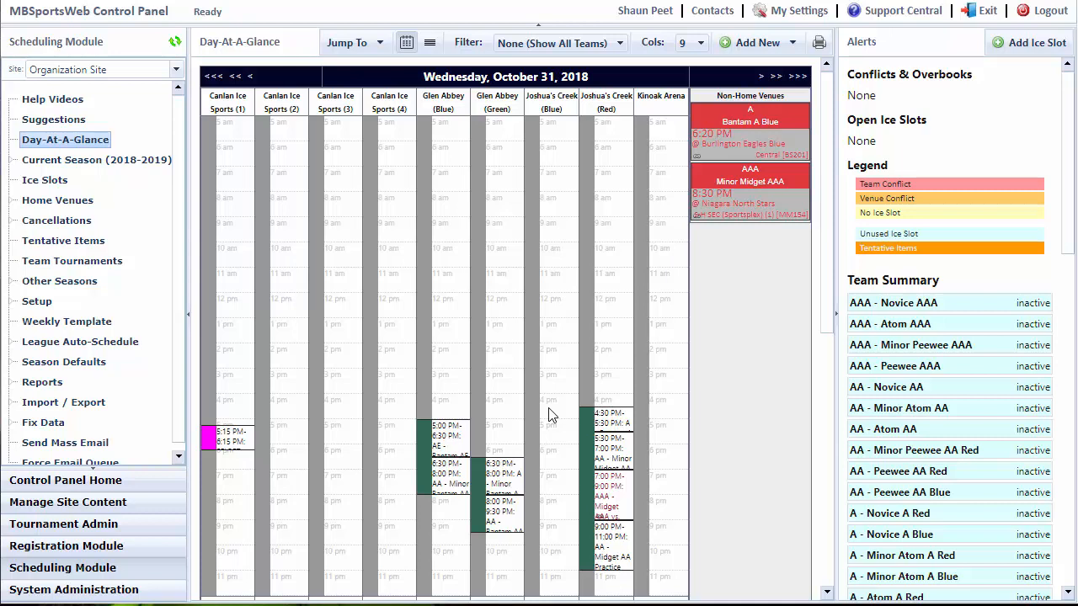
Examine the colour-coded ice slots on the October 31, 2018 day schedule across all home venues.
scroll(548, 414, "down", 5)
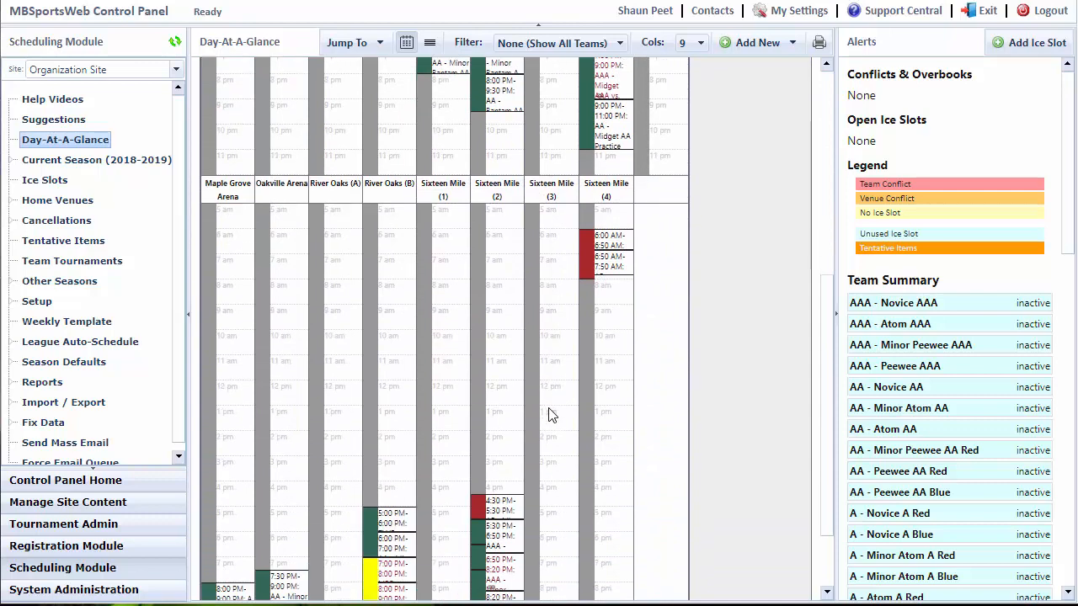
scroll(548, 415, "down", 1)
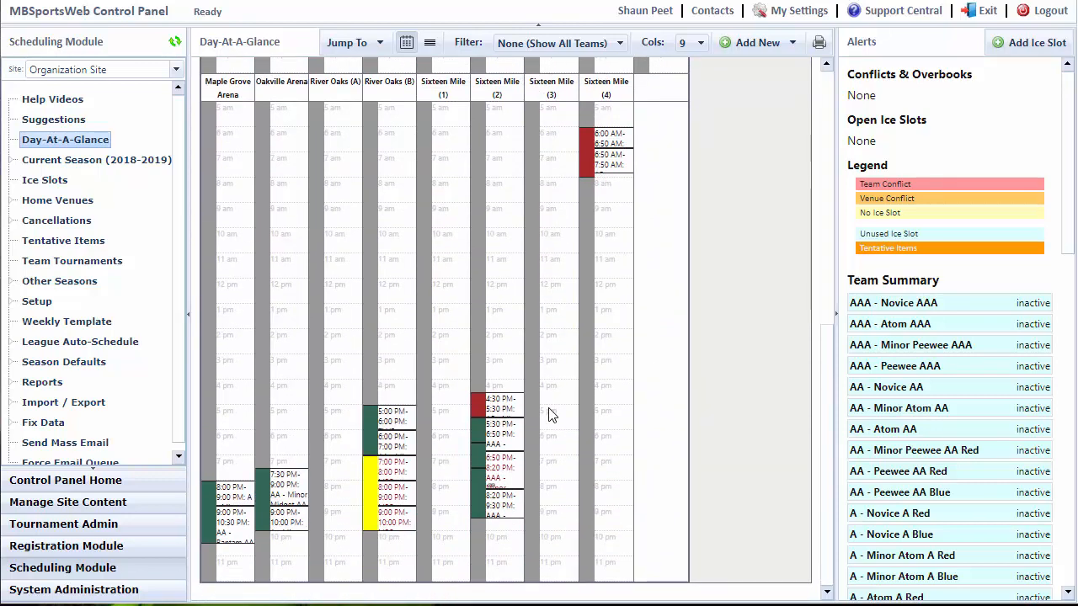
scroll(548, 414, "up", 5)
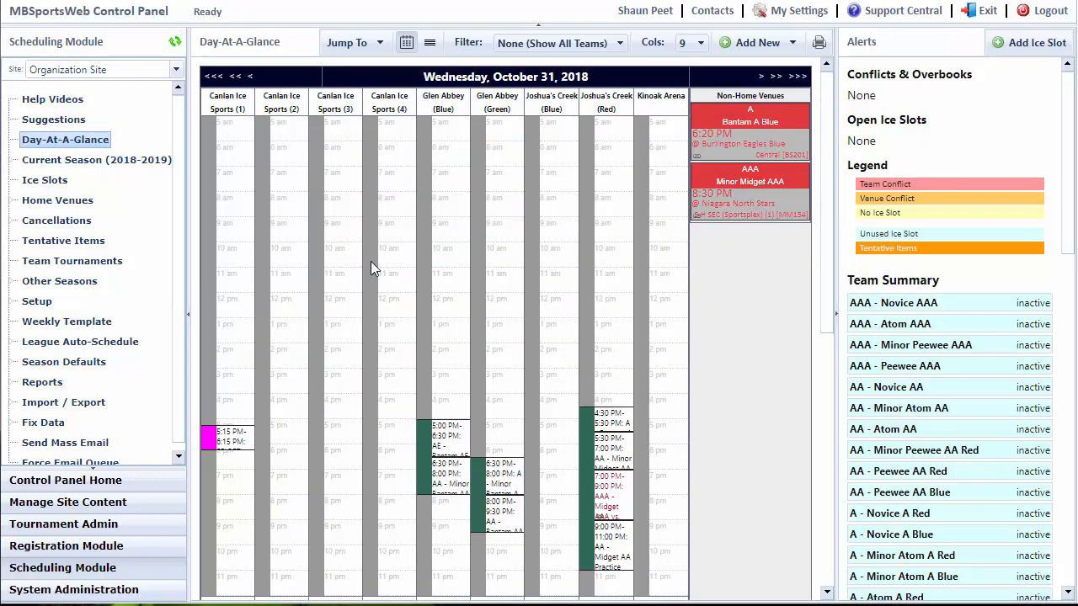
scroll(338, 310, "down", 1)
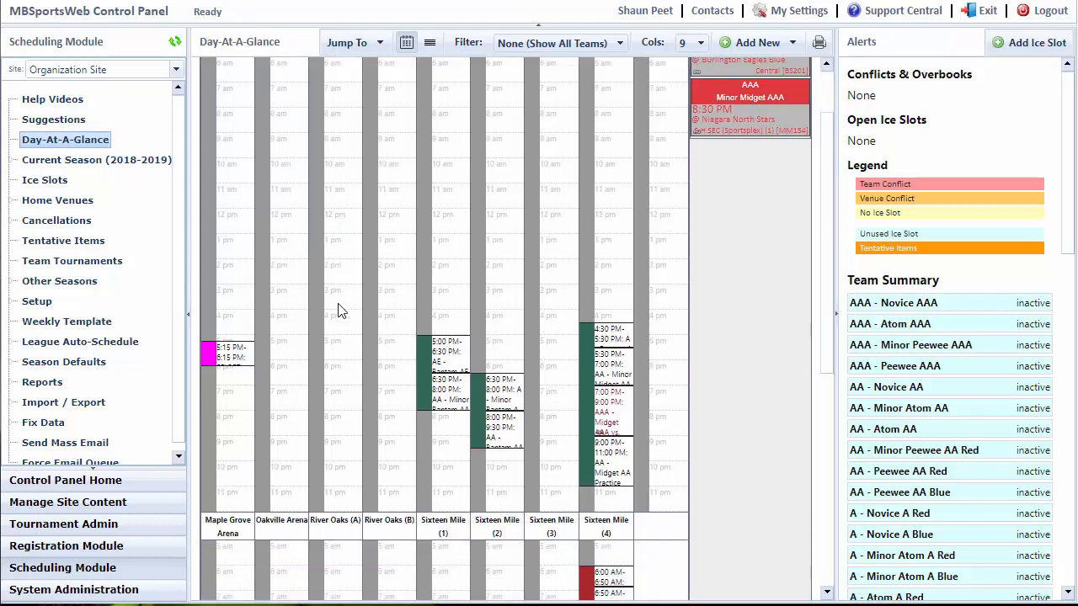
left_click_drag(422, 408, 474, 406)
scroll(403, 425, "down", 3)
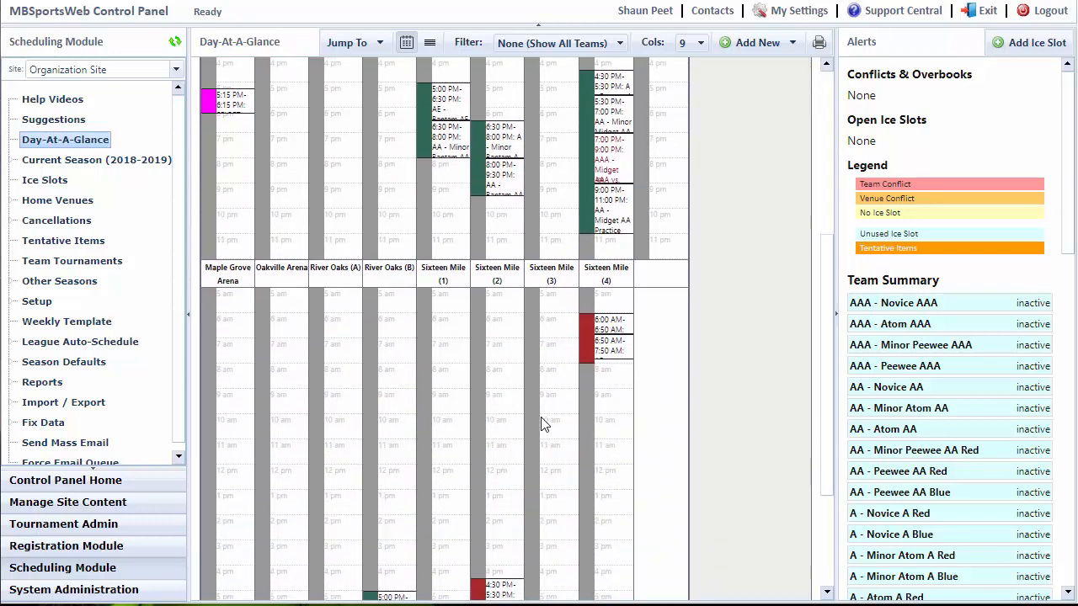
scroll(547, 425, "down", 2)
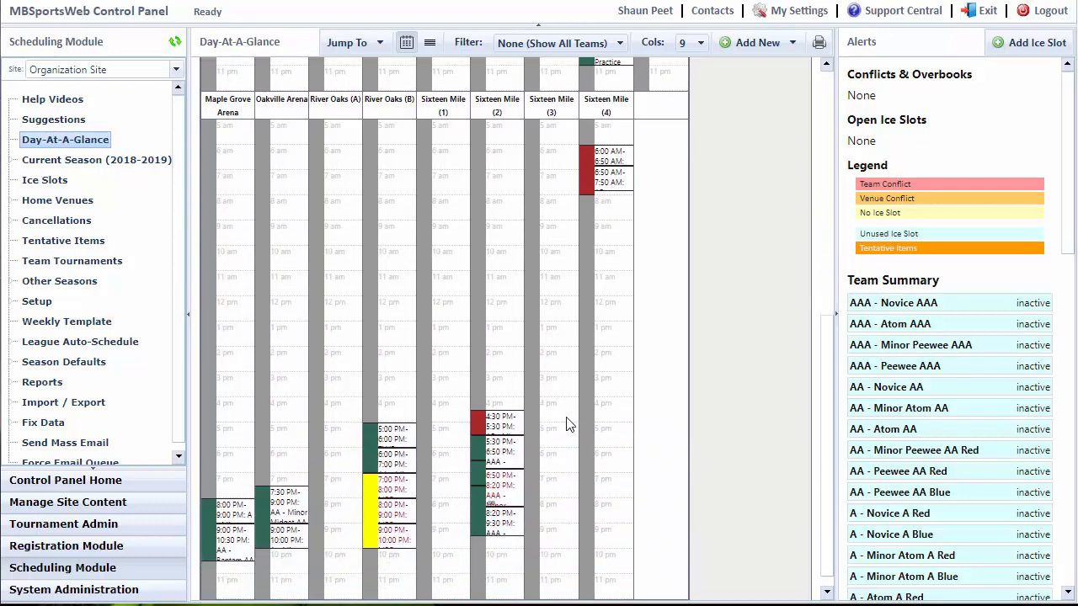
mouse_move(369, 522)
scroll(605, 433, "up", 4)
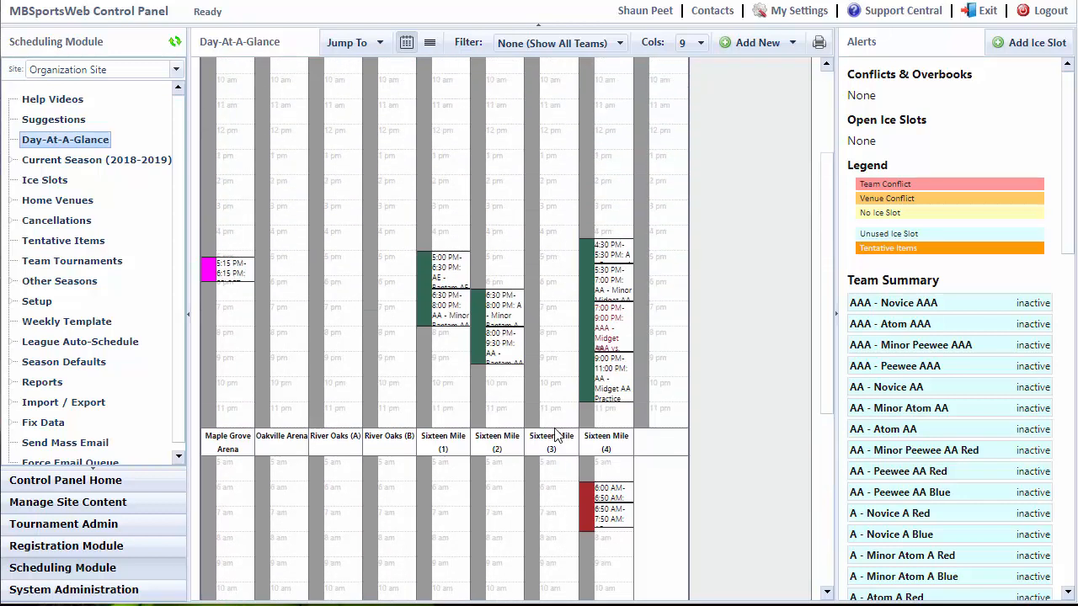
scroll(406, 429, "up", 2)
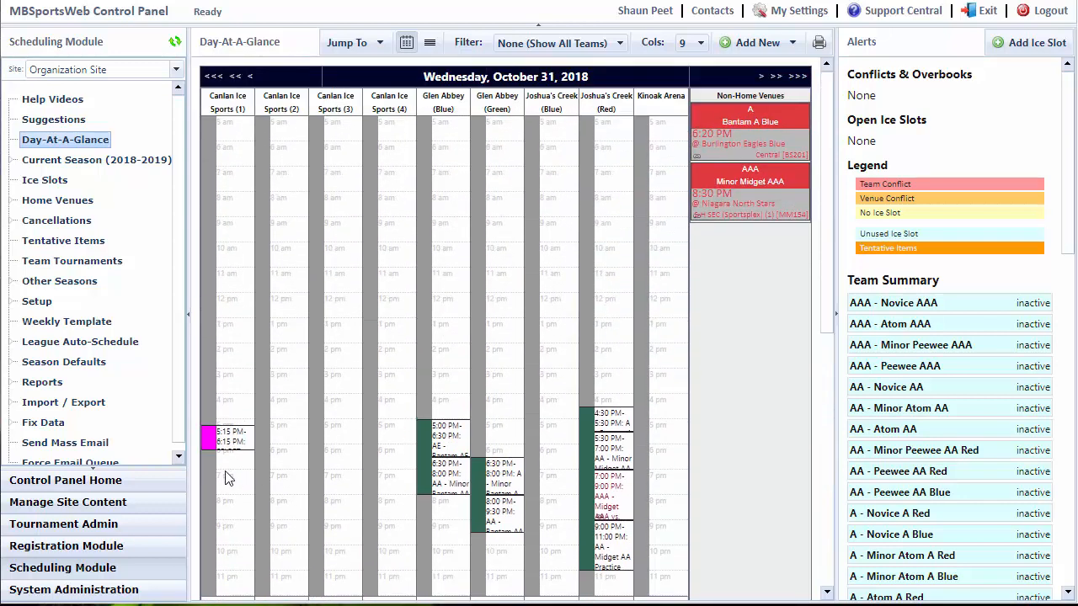
left_click(1021, 54)
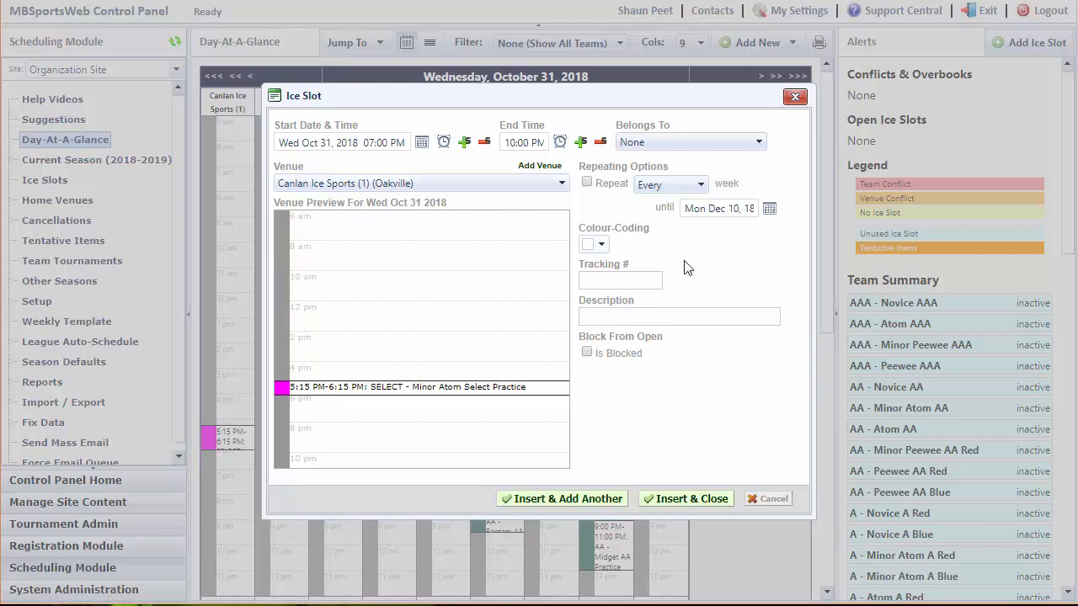
left_click(587, 183)
left_click(598, 245)
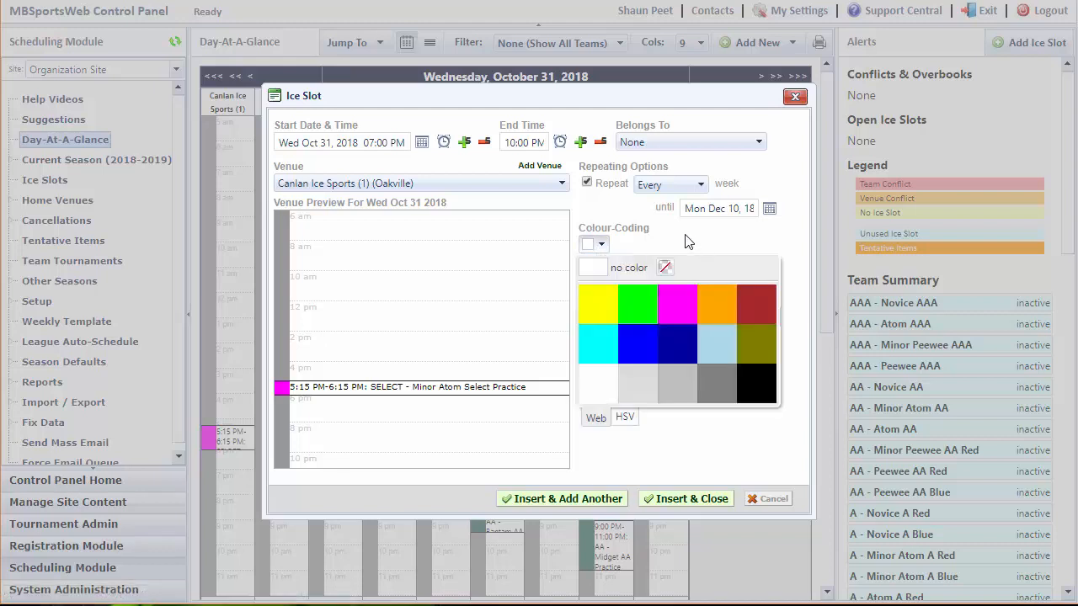
left_click(685, 242)
left_click(623, 277)
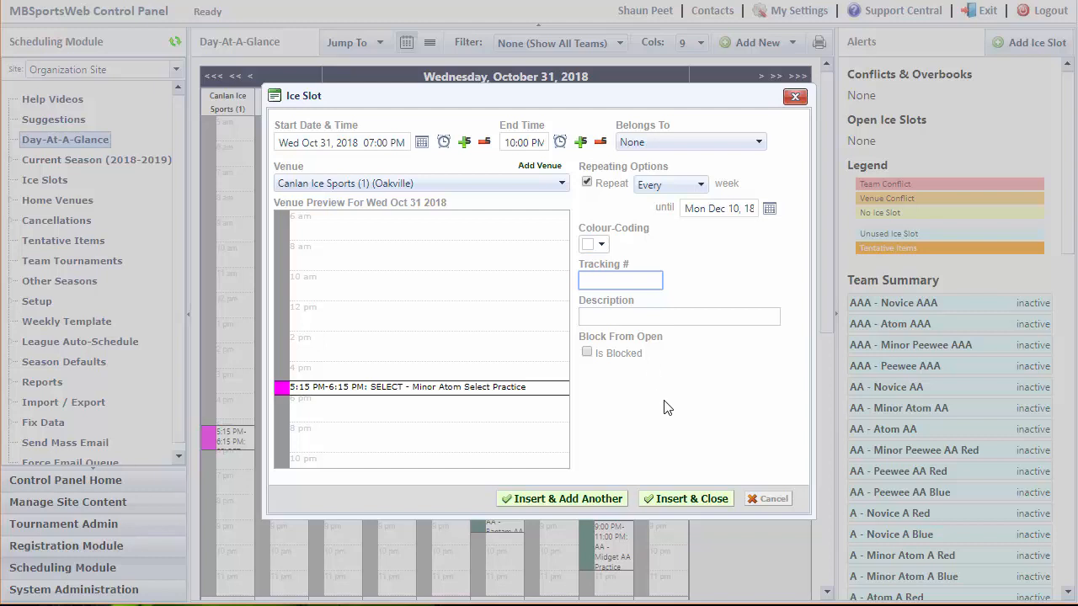
left_click(767, 500)
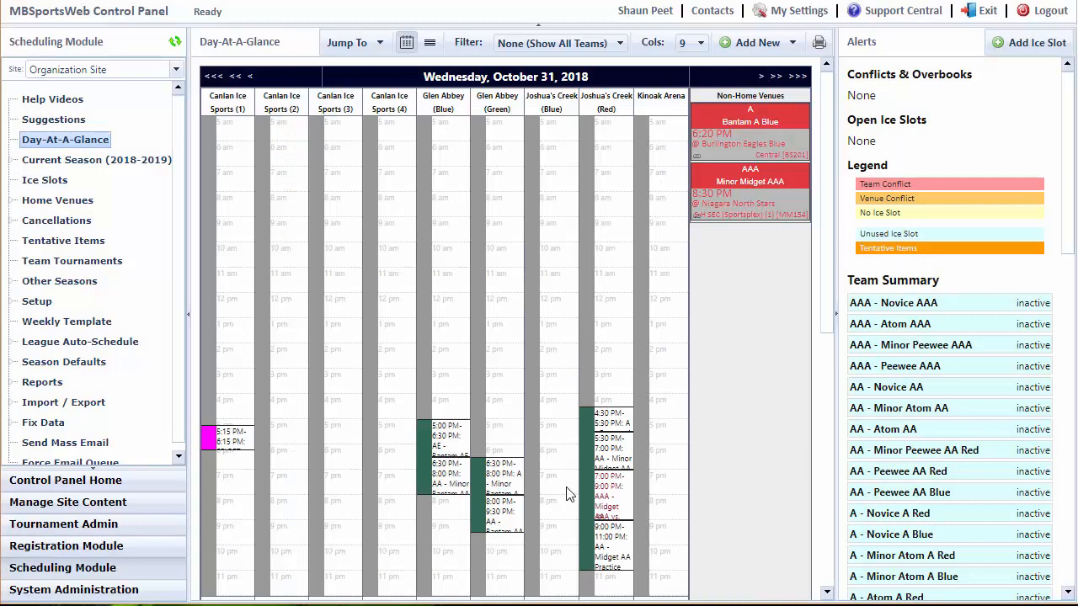
Start splitting the Joshua's Creek (Red) ice slot on October 31 and set the split time to 5:30 PM.
left_click(590, 488)
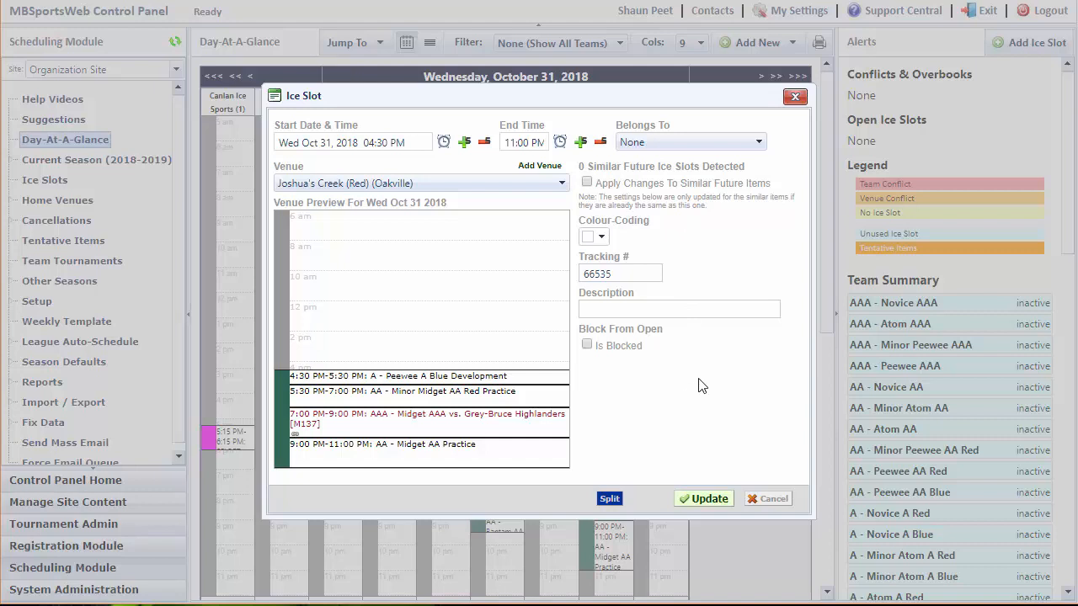
left_click(608, 499)
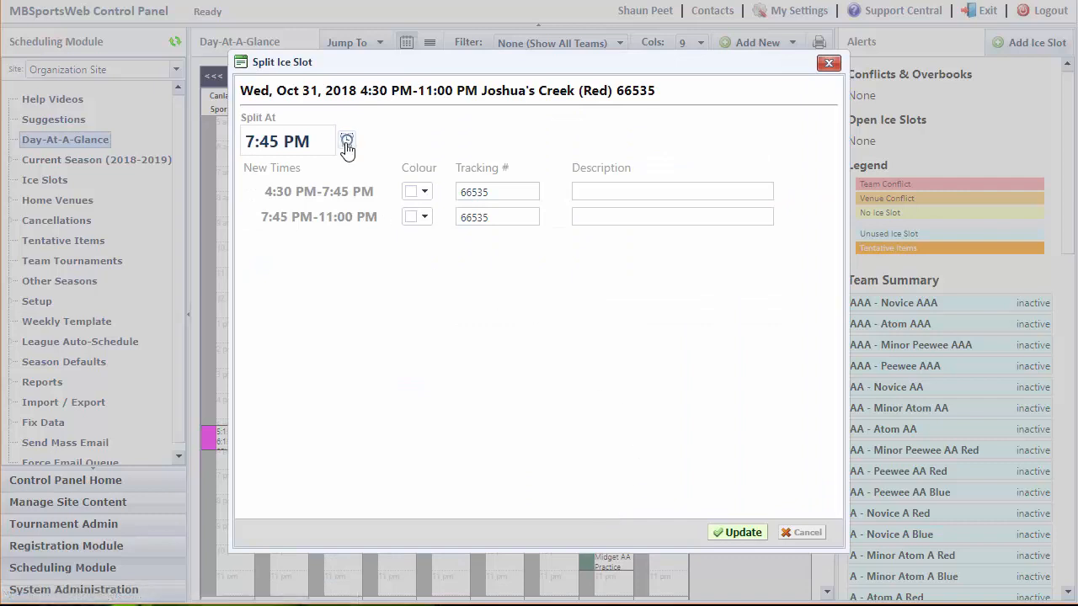
left_click(346, 144)
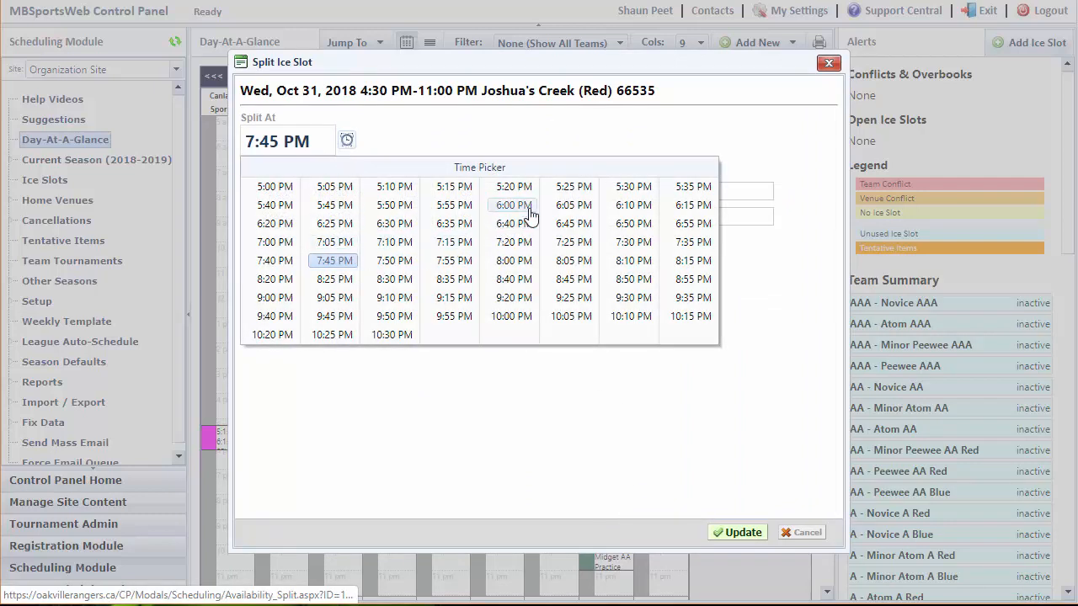
left_click(632, 186)
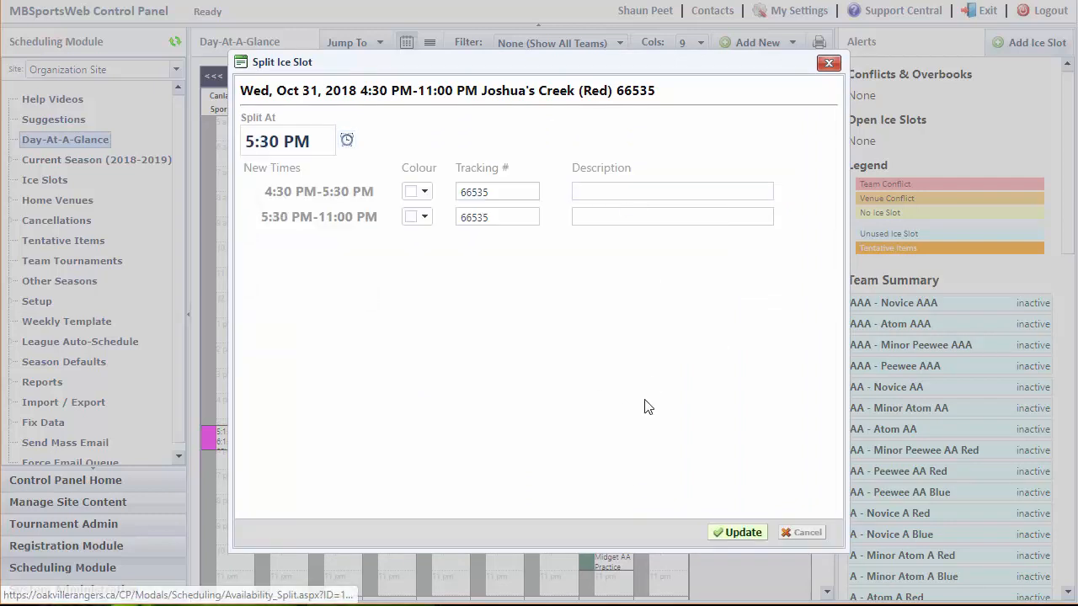
Colour the 4:30 PM-5:30 PM part of the split slot brownish red (#a52a2a) and save the split.
left_click(422, 193)
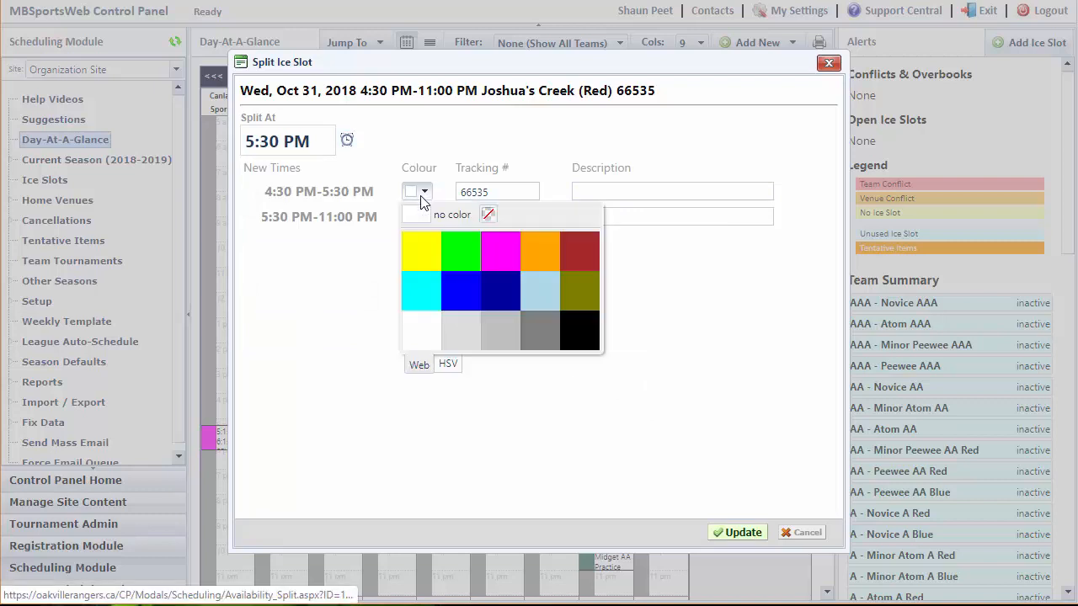
left_click(492, 251)
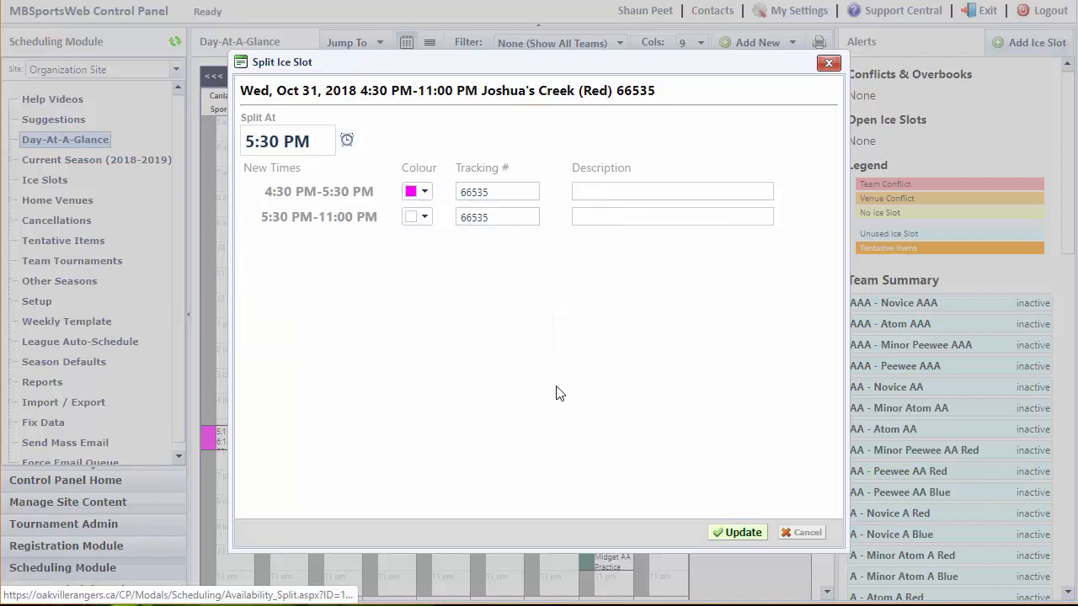
left_click(419, 192)
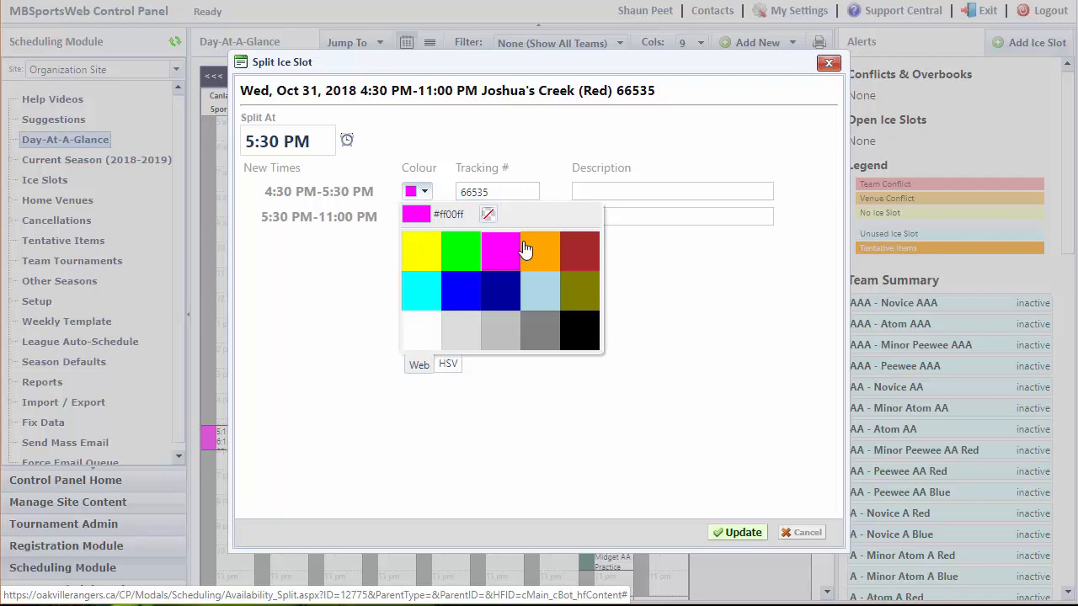
left_click(577, 255)
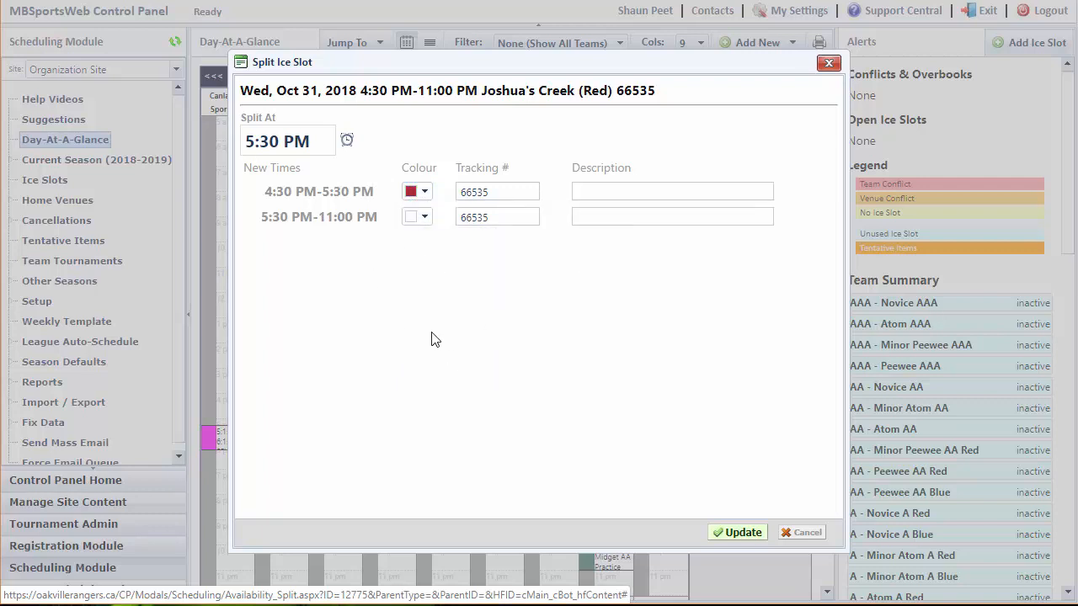
left_click(734, 533)
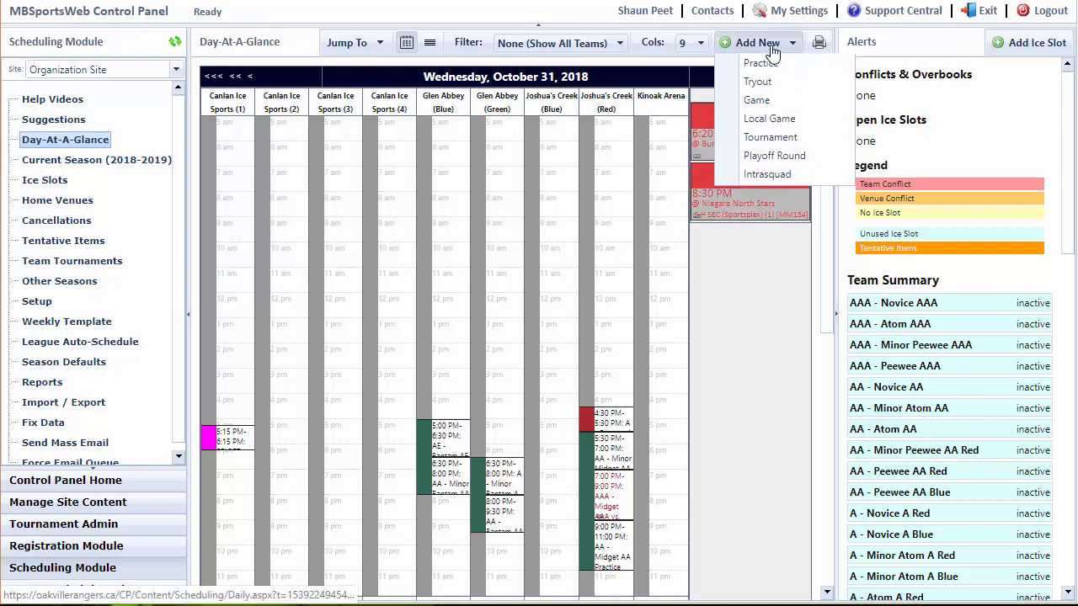
Jump the day schedule to Sunday, December 23, 2018 and filter its open ice slots to colour #306754.
left_click(373, 48)
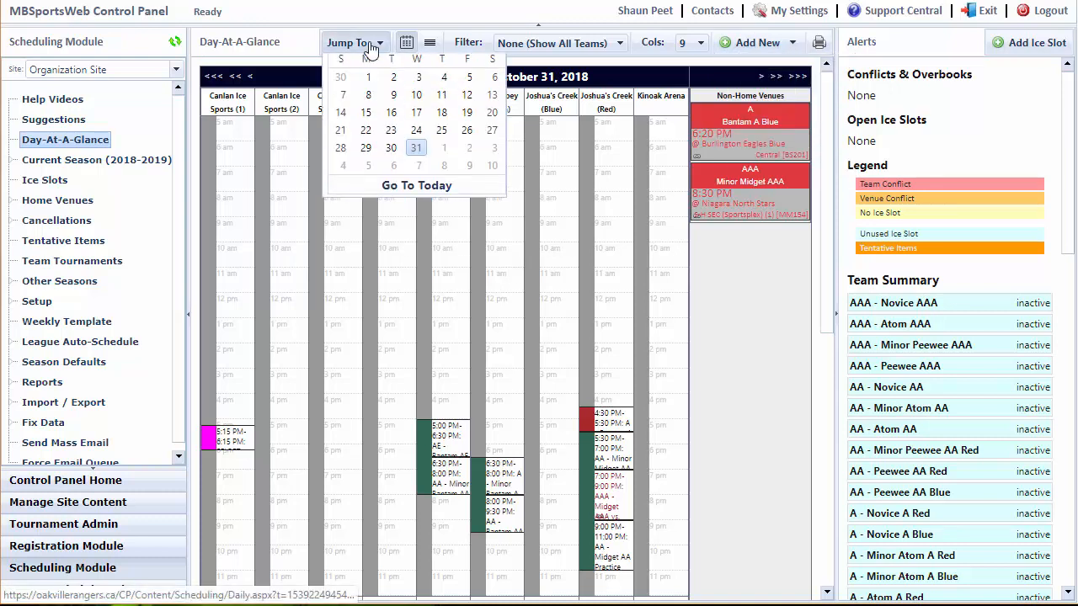
left_click(474, 68)
left_click(474, 69)
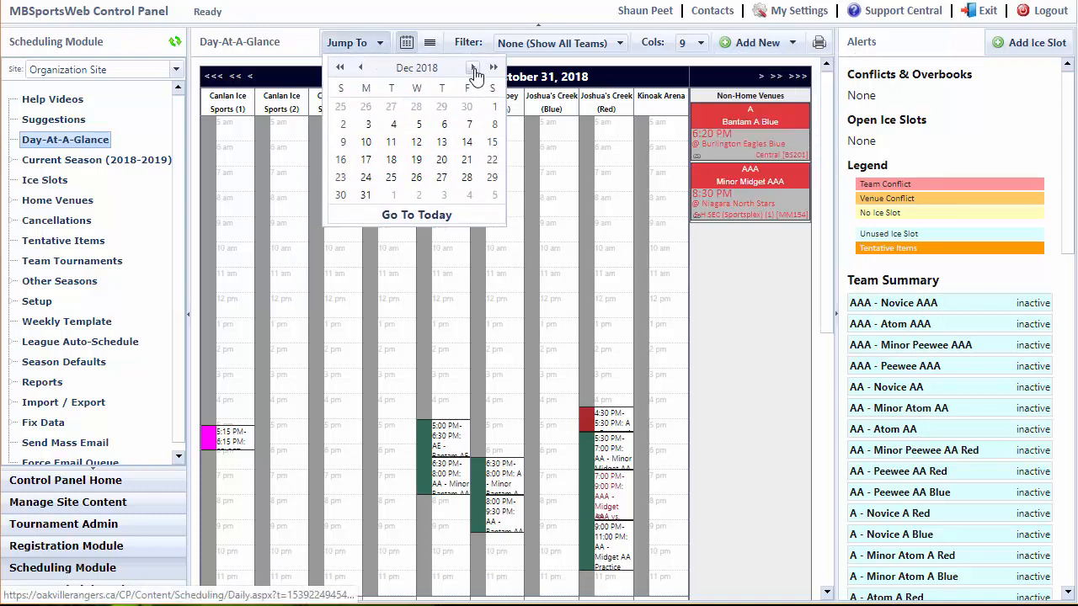
left_click(341, 196)
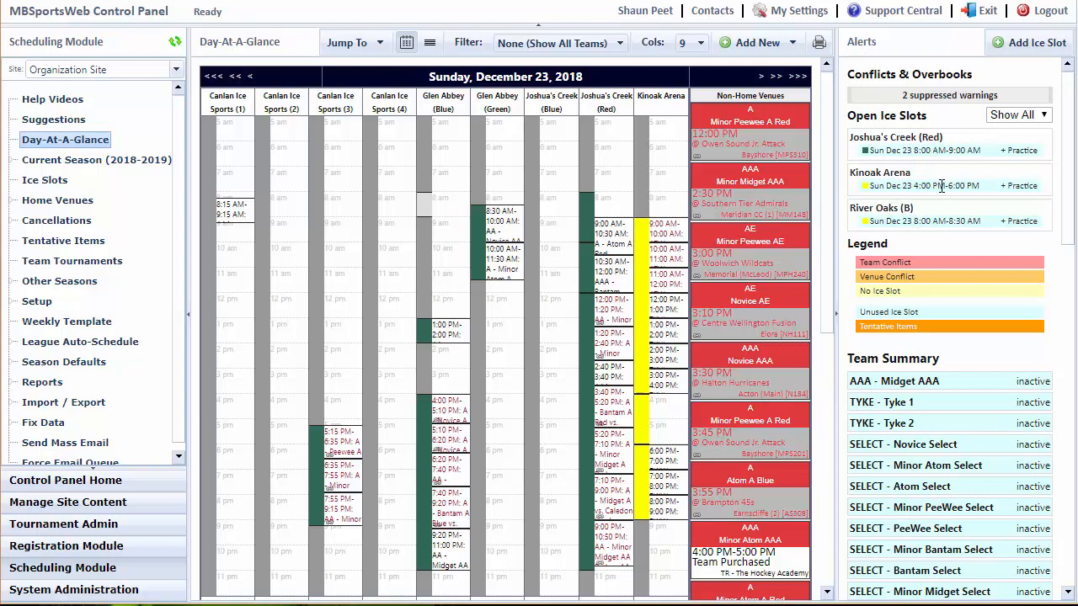
left_click(1019, 116)
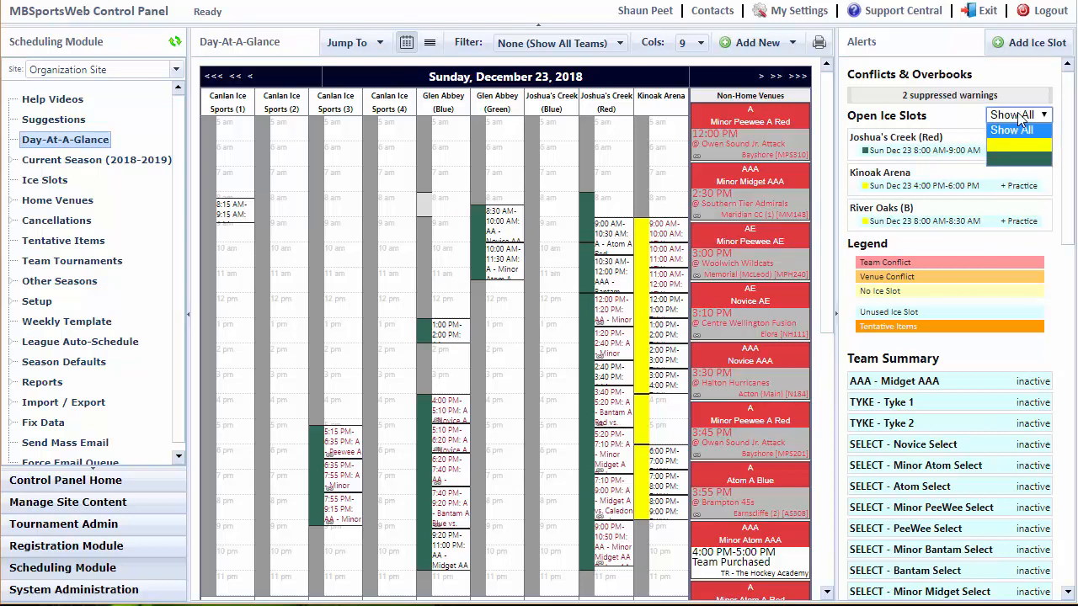
left_click(1011, 159)
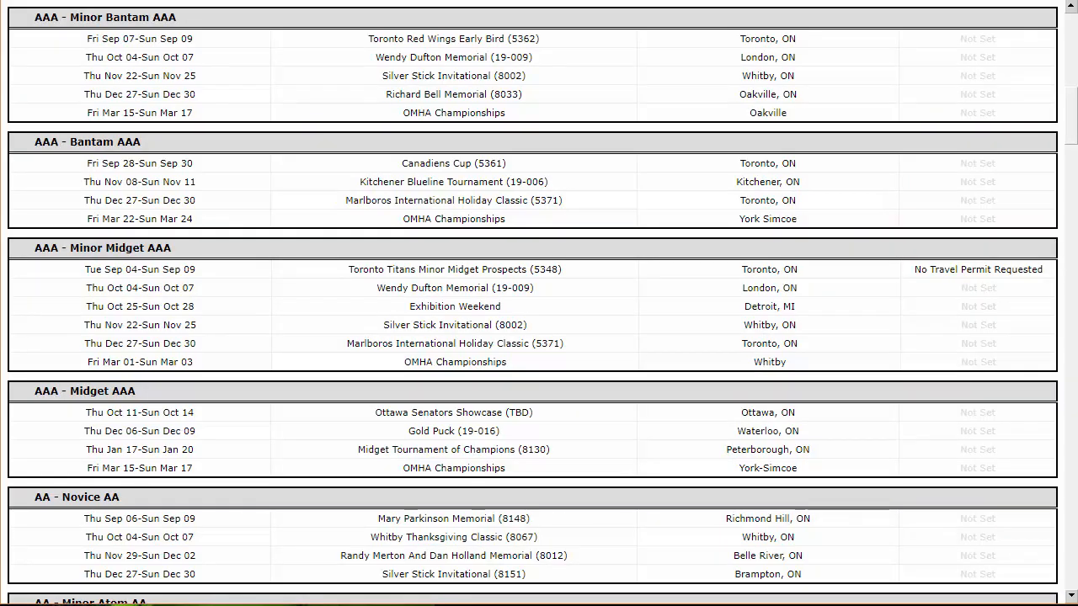
Open the club website's Open Ice Slots page at oakvillerangers.ca/availabilities/ and look through the listed slots.
type("availabi")
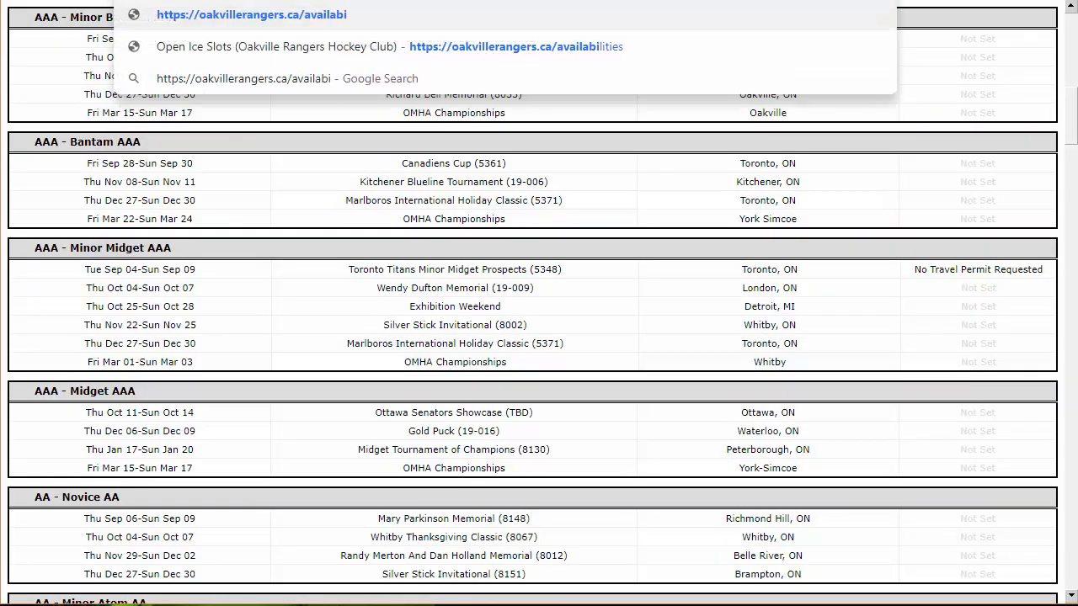
type("lities/")
key("Return")
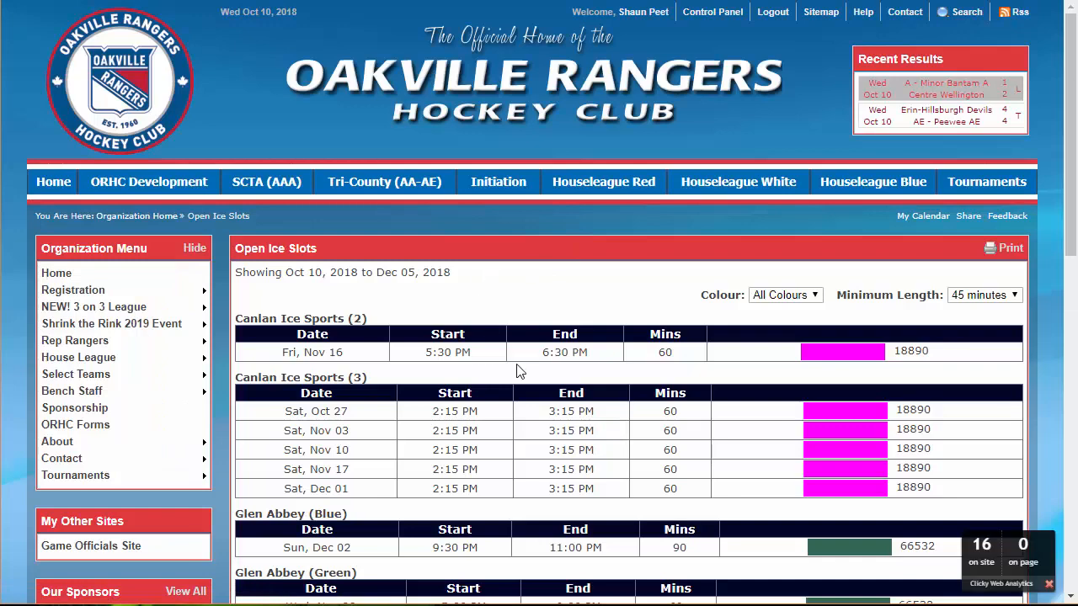
scroll(534, 392, "down", 3)
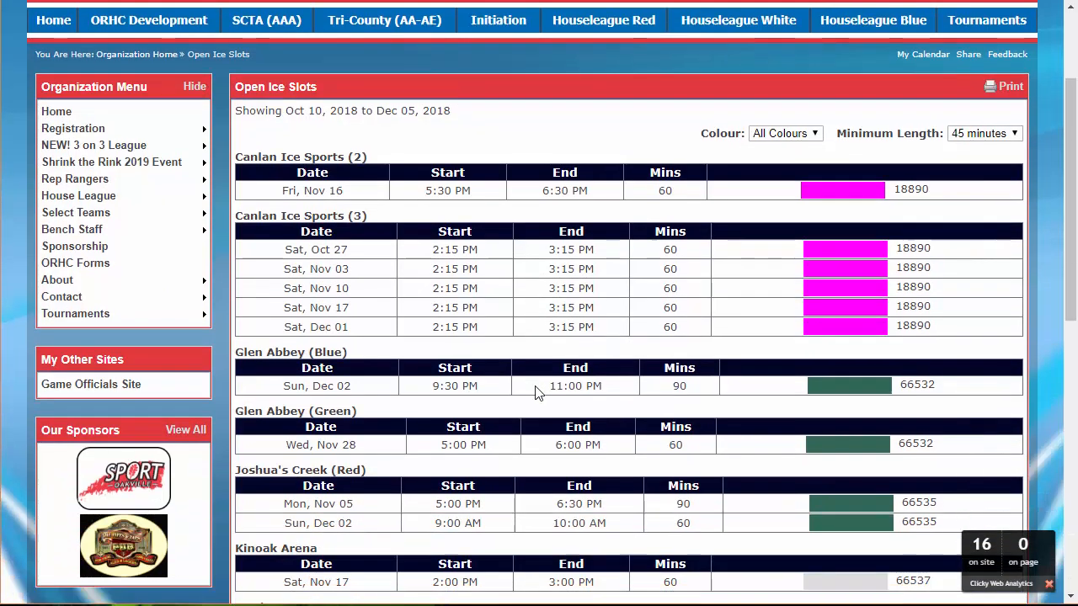
scroll(590, 392, "up", 3)
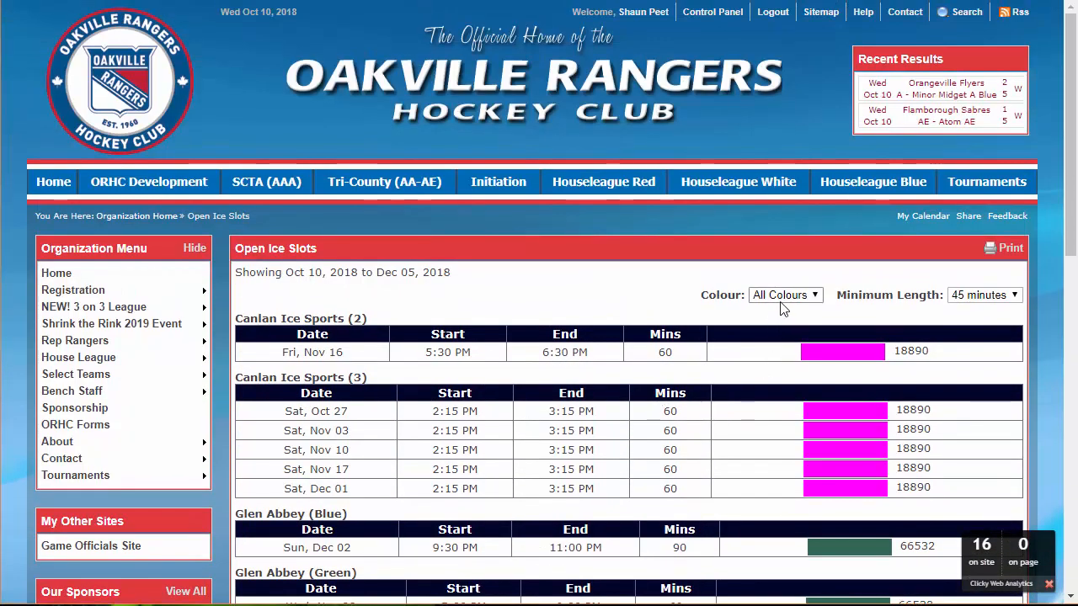
Filter the public open ice slots by colour 306754 and view the minimum length choices.
left_click(780, 298)
left_click(783, 324)
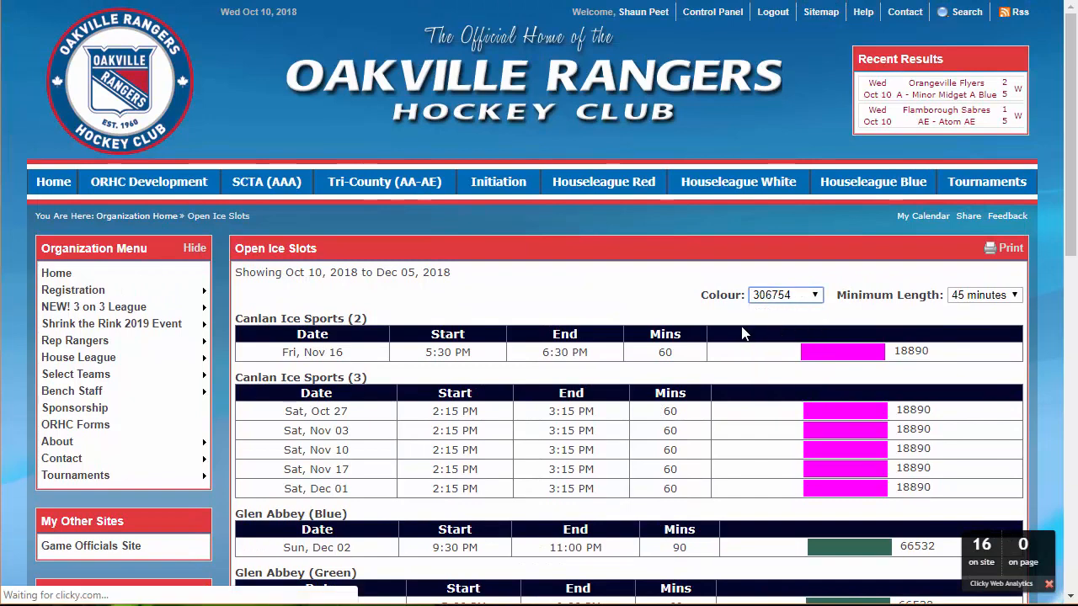
left_click(1010, 295)
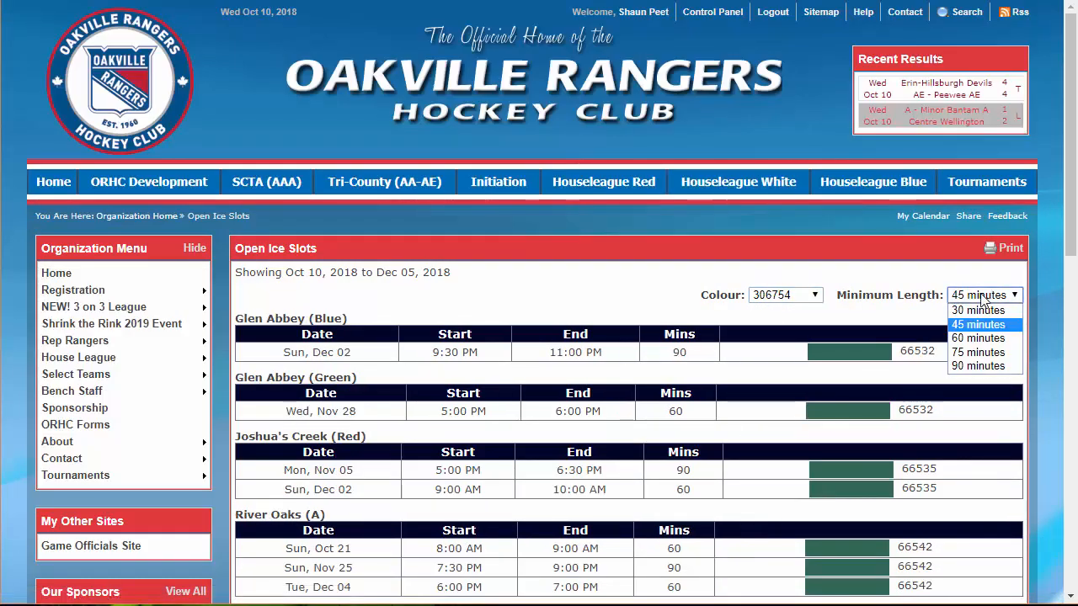
left_click(888, 285)
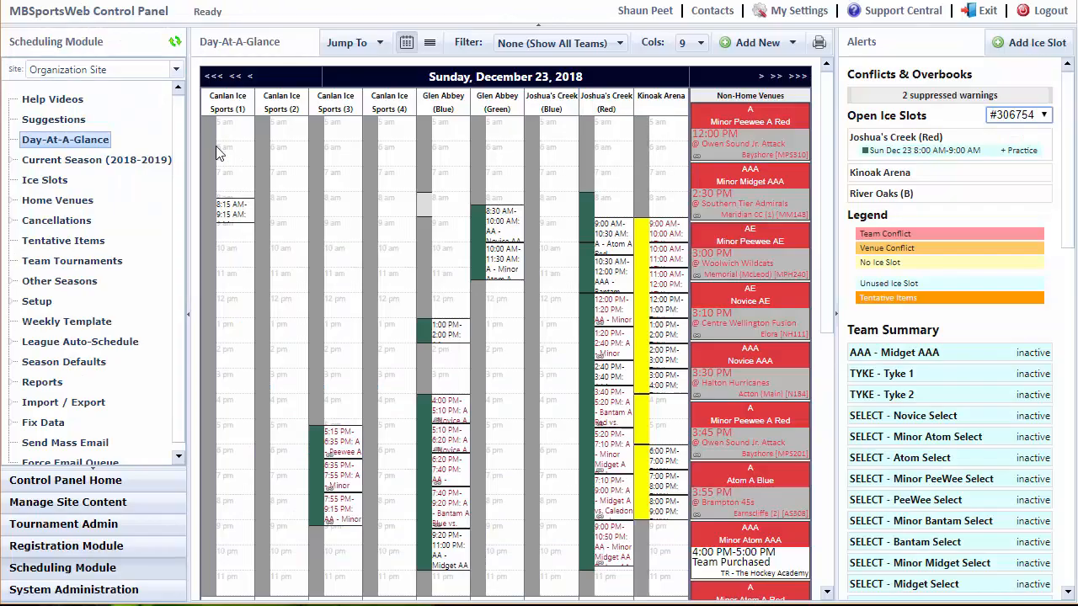
Return to the scheduling control panel and open the Open / Unused Ice Slots report.
left_click(42, 381)
scroll(109, 324, "down", 3)
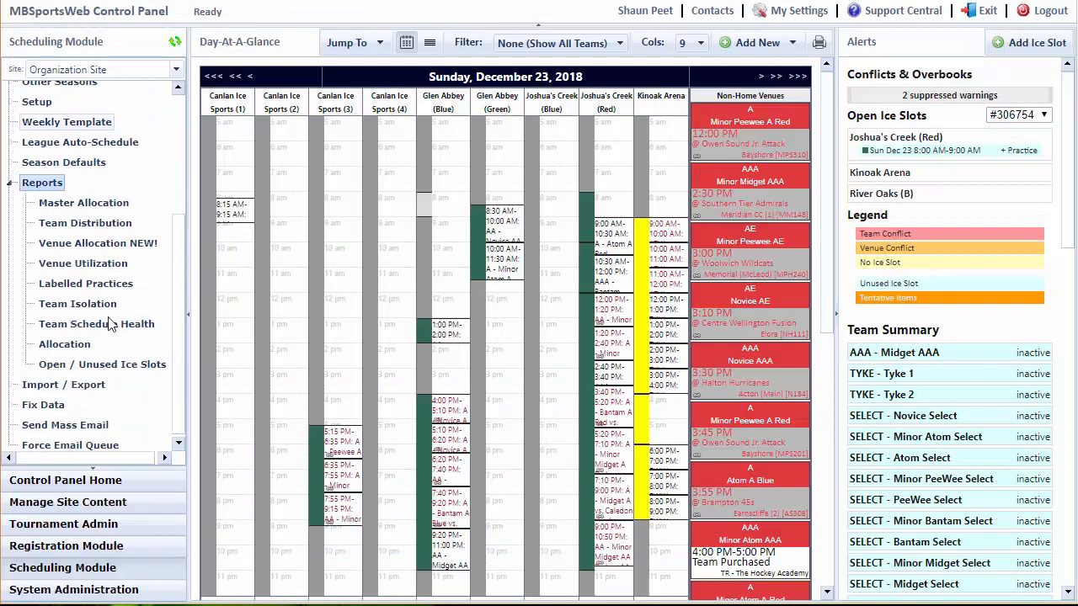
left_click(114, 363)
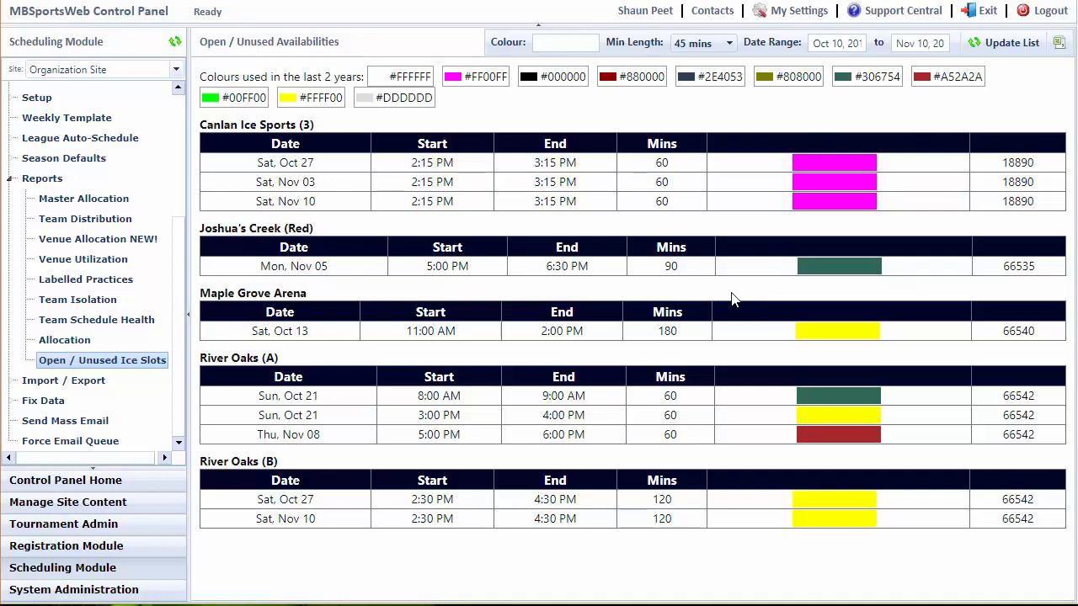
Open the upcoming ice slots list, expand the Canlan Ice Sports (2) Friday 5:30 PM-6:30 PM slot and view its Jan 11 entry without changes.
scroll(114, 303, "up", 5)
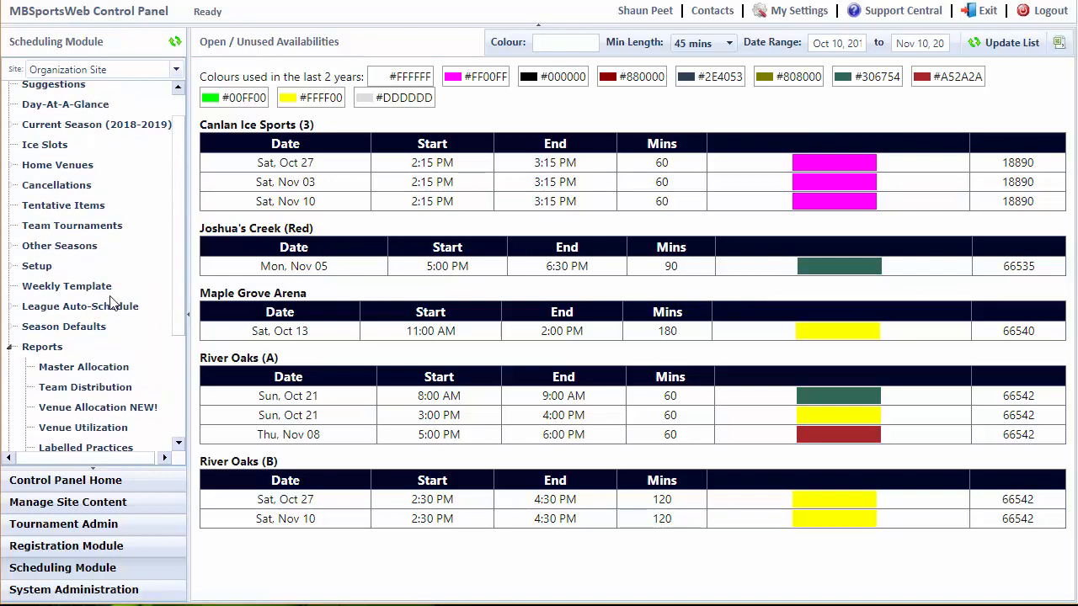
left_click(40, 182)
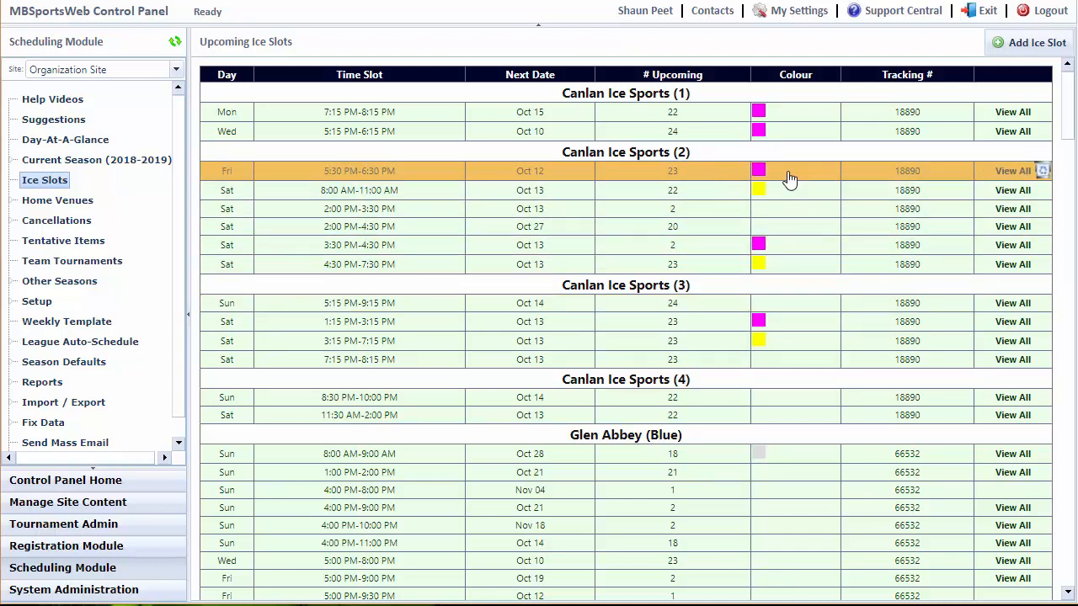
left_click(1008, 173)
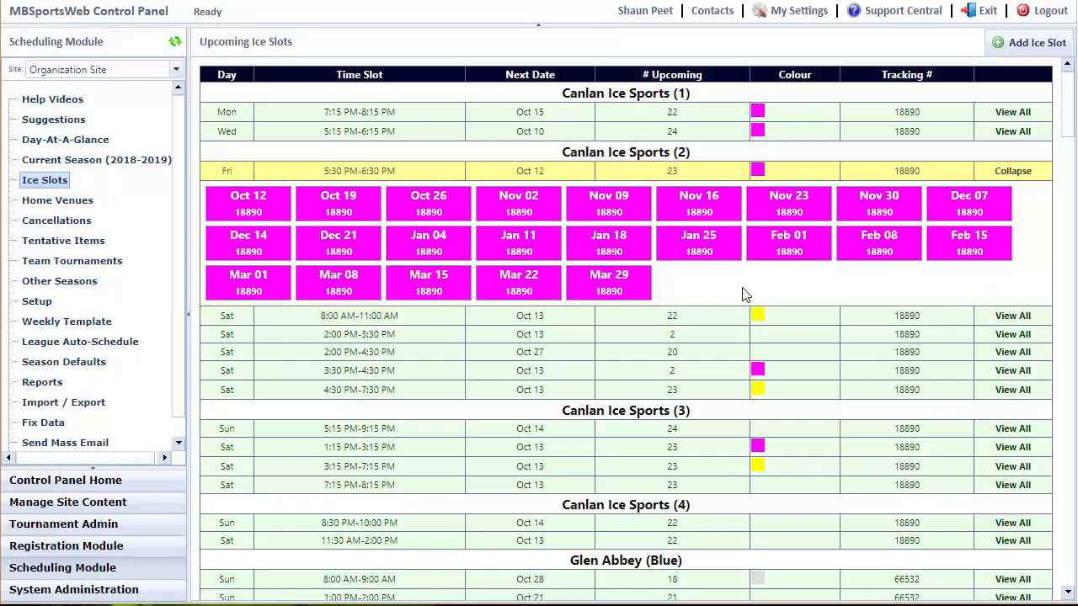
left_click(532, 244)
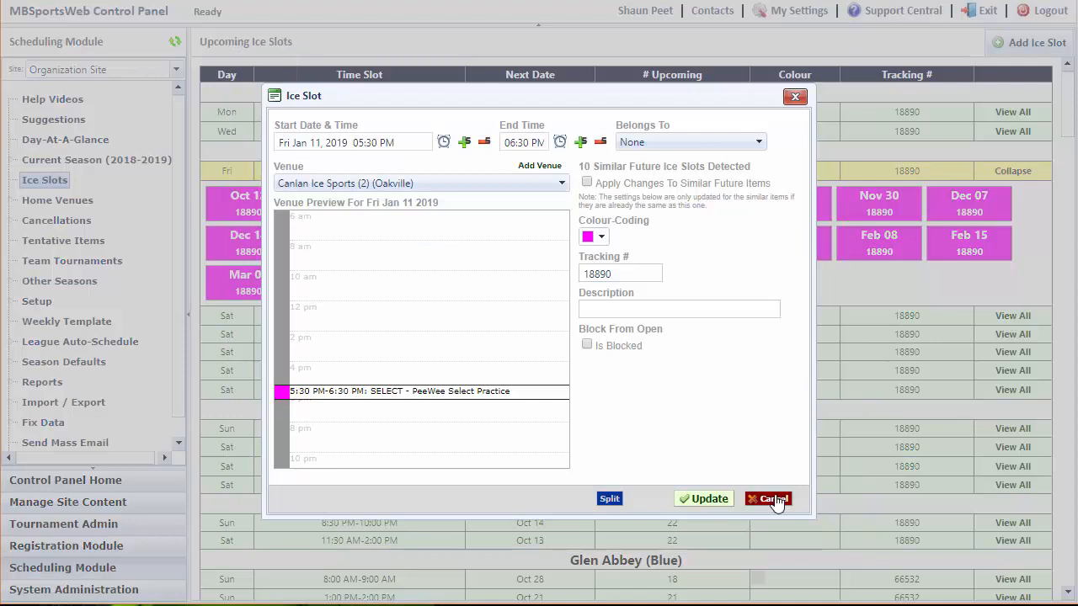
left_click(775, 500)
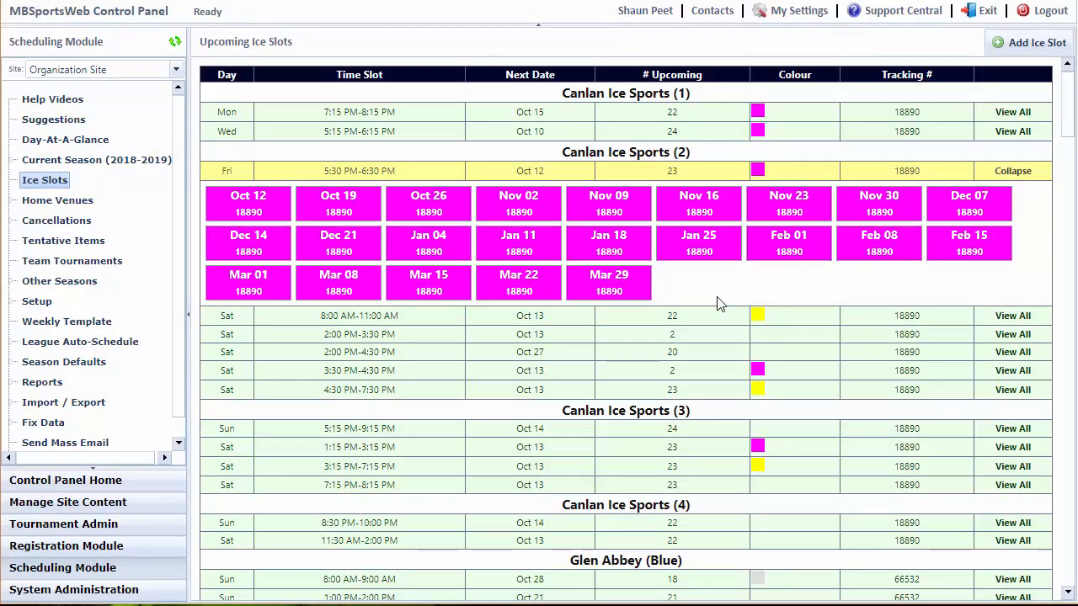
Open the Import Ice Slots page and review its options and expected file format, including the Colour column.
scroll(75, 307, "down", 1)
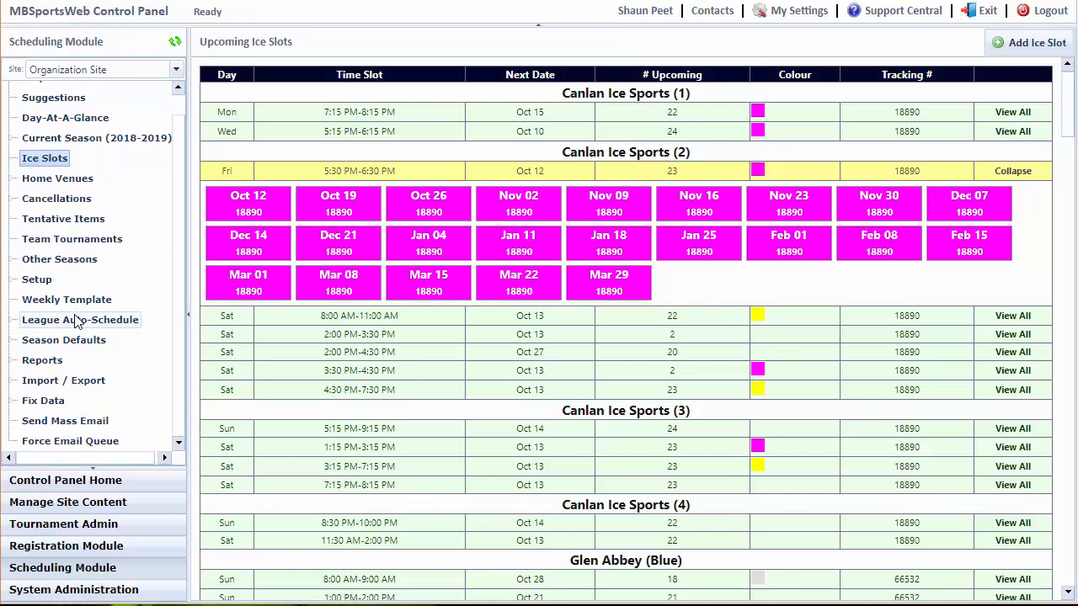
left_click(67, 380)
scroll(84, 319, "down", 3)
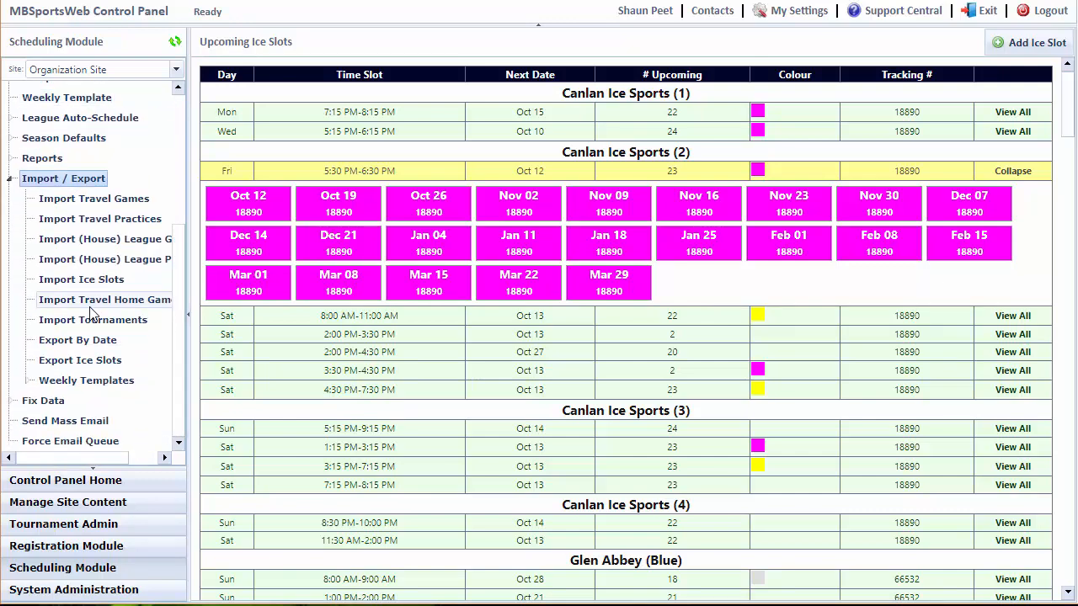
left_click(81, 280)
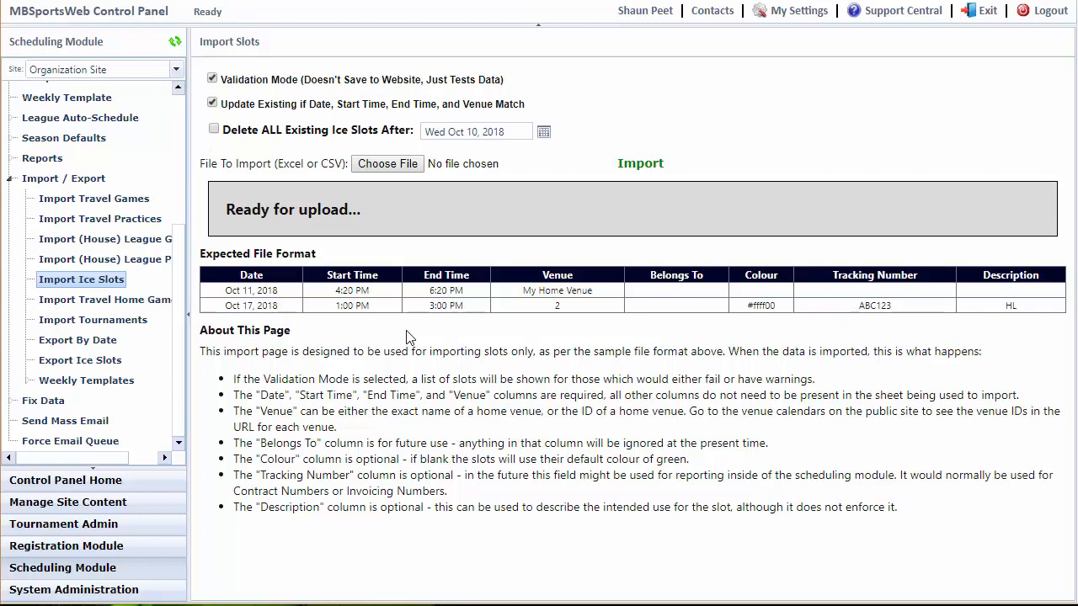
Open the Export Ice Slots page, view the venue choices and enable combining adjacent slots into a single slot.
left_click(85, 361)
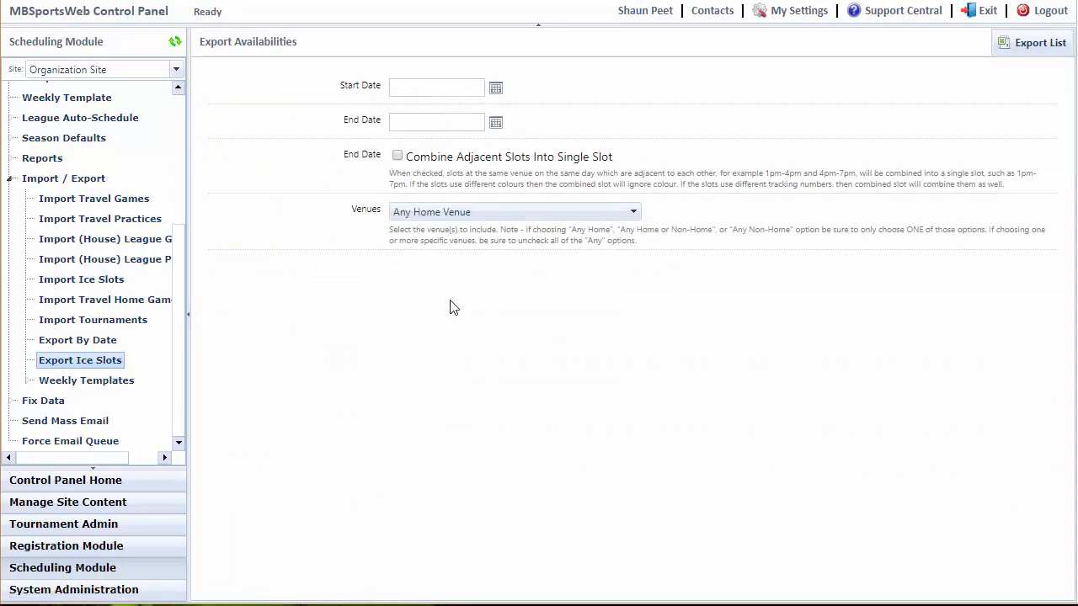
left_click(454, 215)
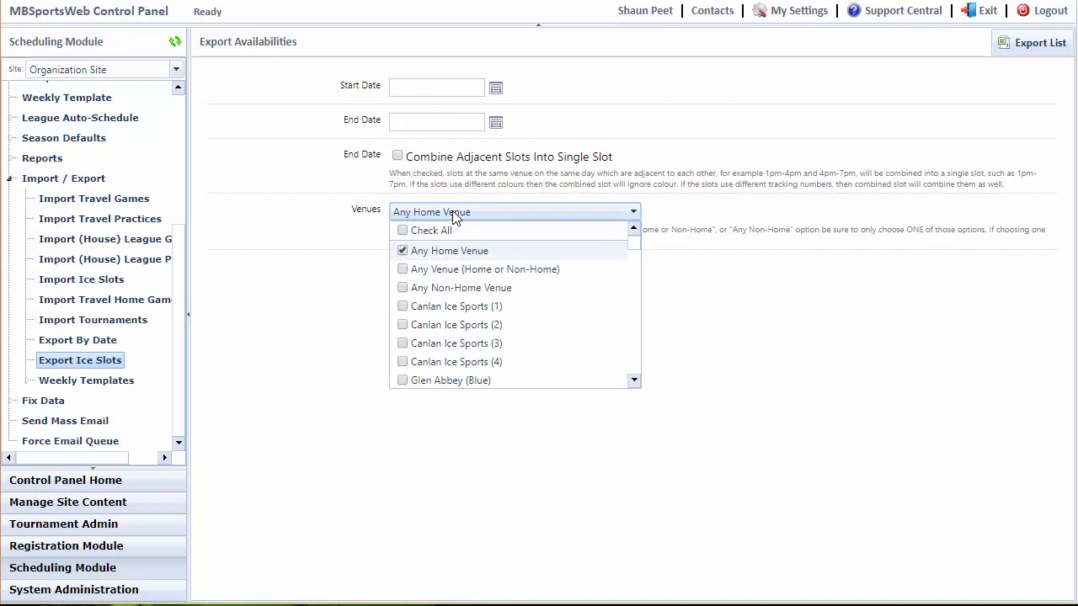
left_click(333, 300)
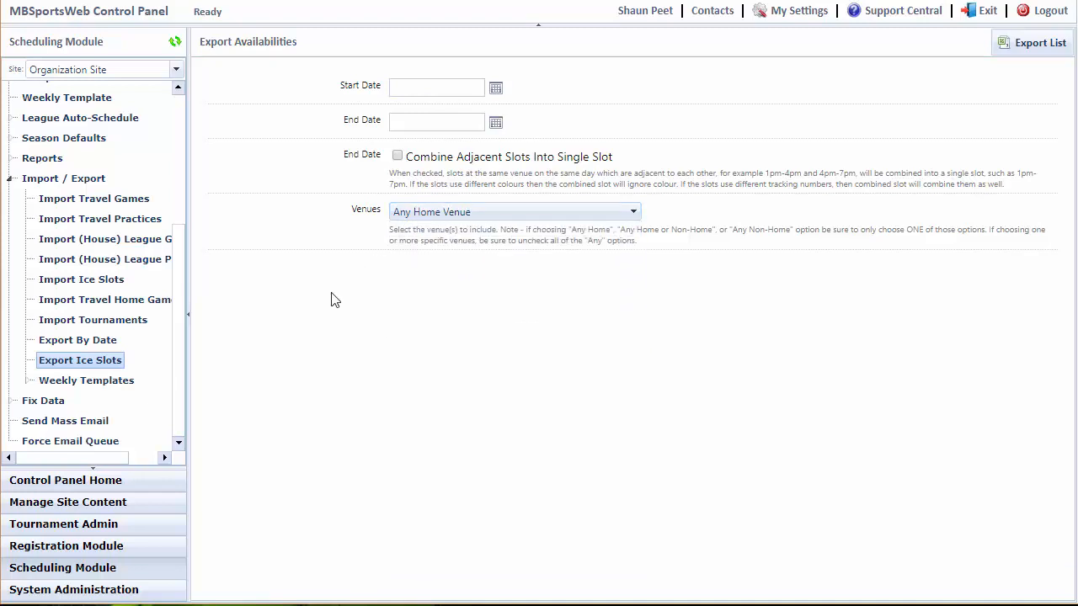
left_click(398, 159)
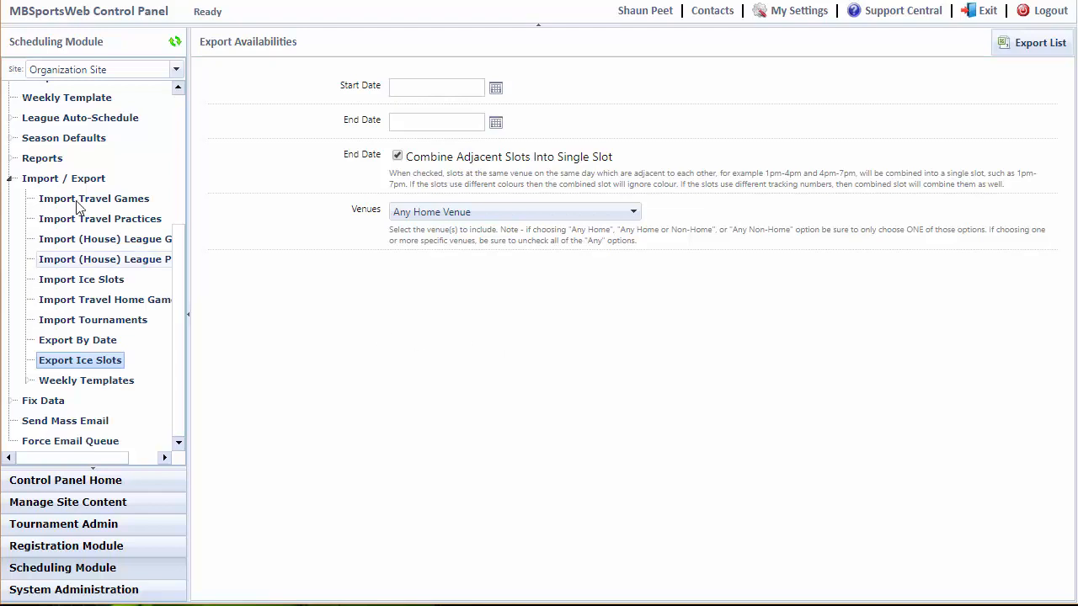
Open the Venue Allocation NEW! report, view its venue choices and generate the report with the preset options.
left_click(43, 160)
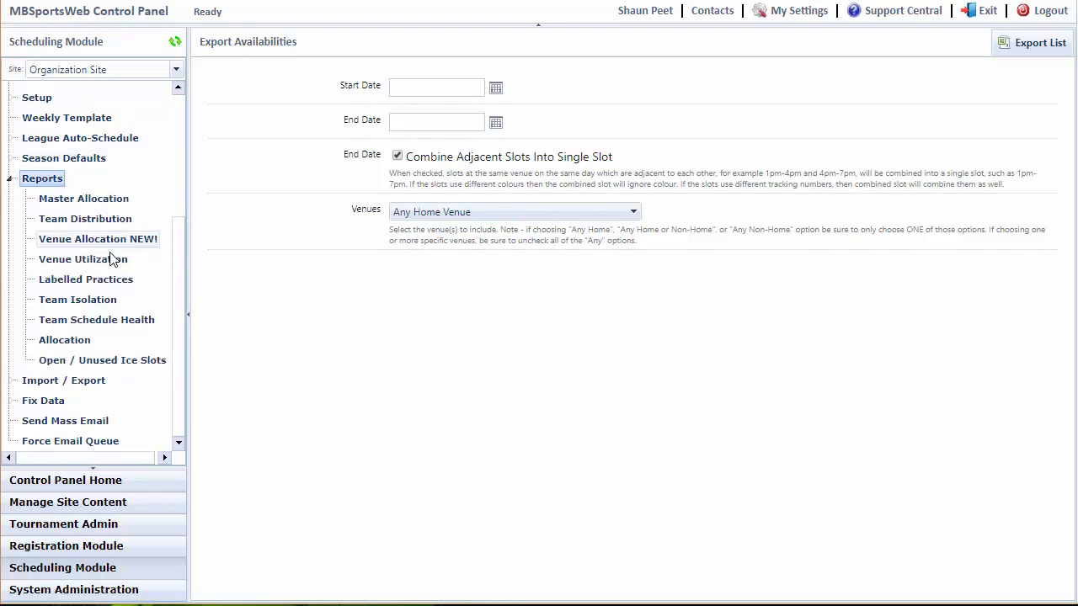
left_click(76, 241)
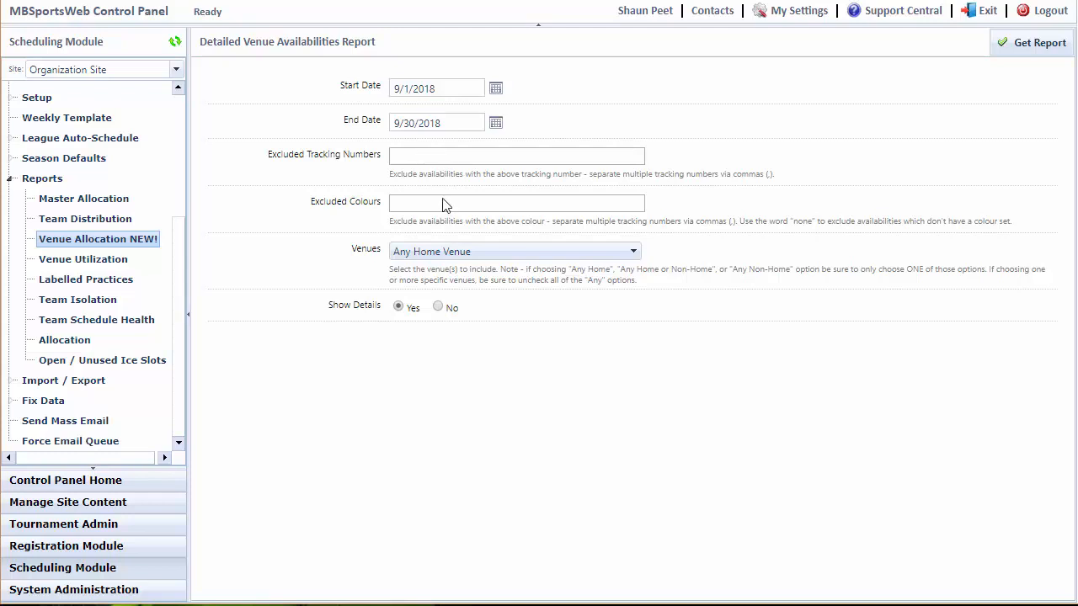
left_click(482, 251)
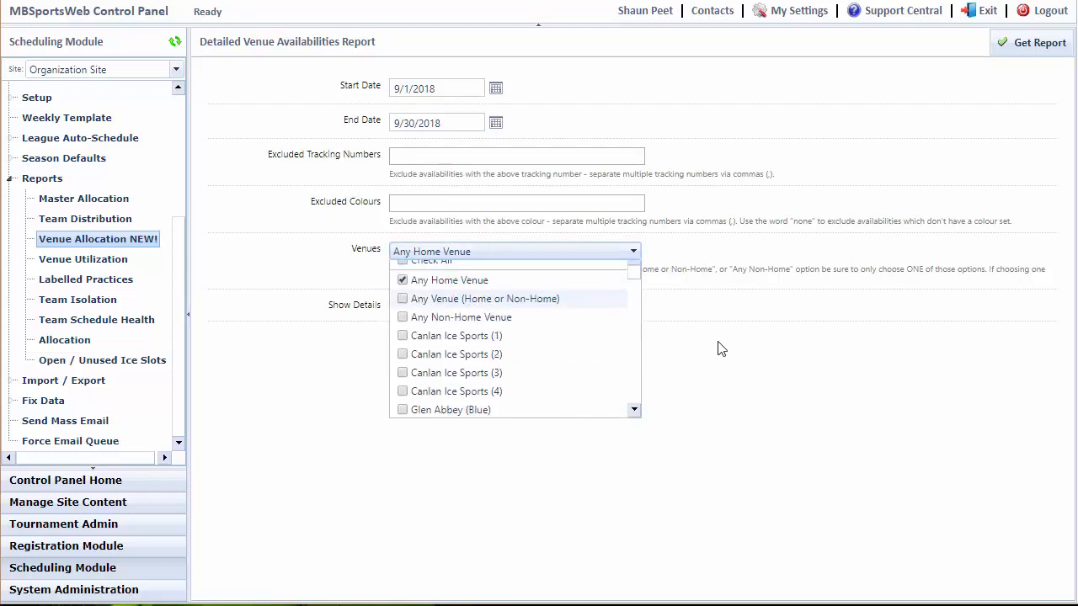
left_click(778, 390)
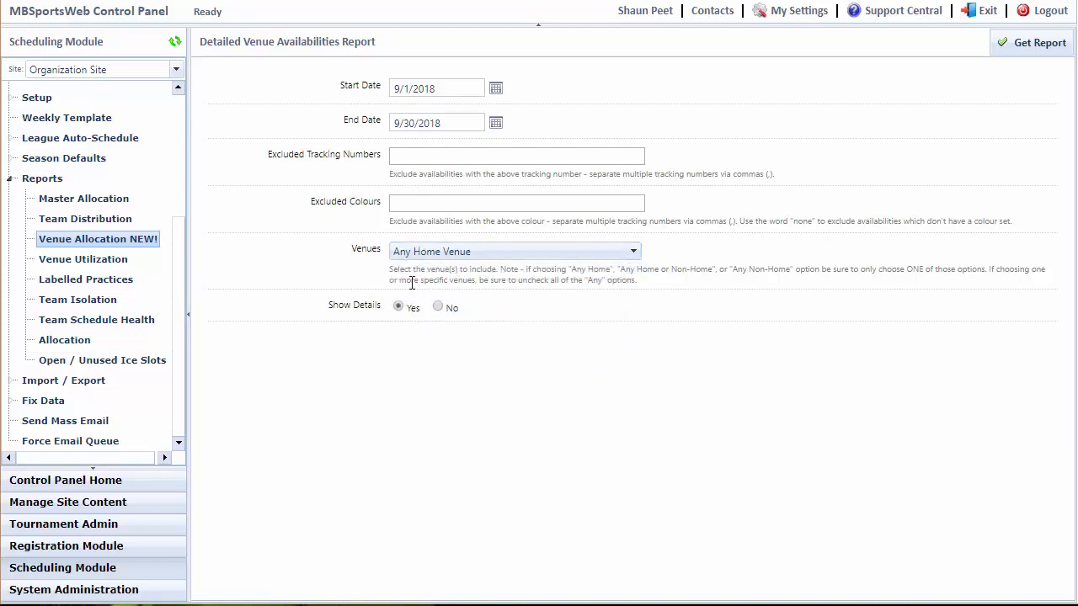
left_click(1034, 46)
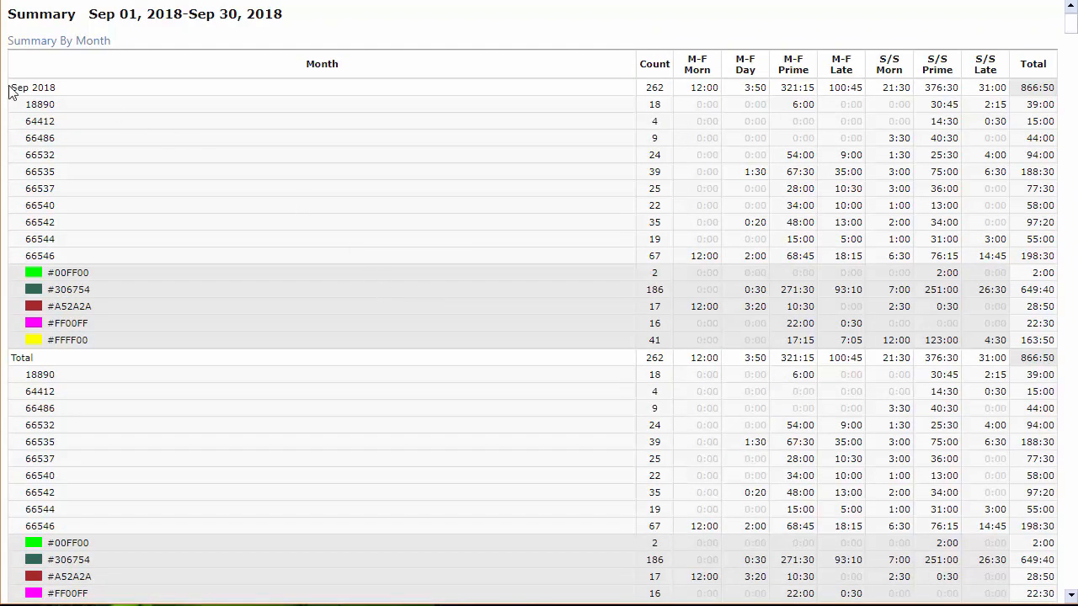
Examine the report's Summary By Month and Summary By Report Group, including the breakdowns by tracking number and colour.
left_click_drag(12, 87, 737, 87)
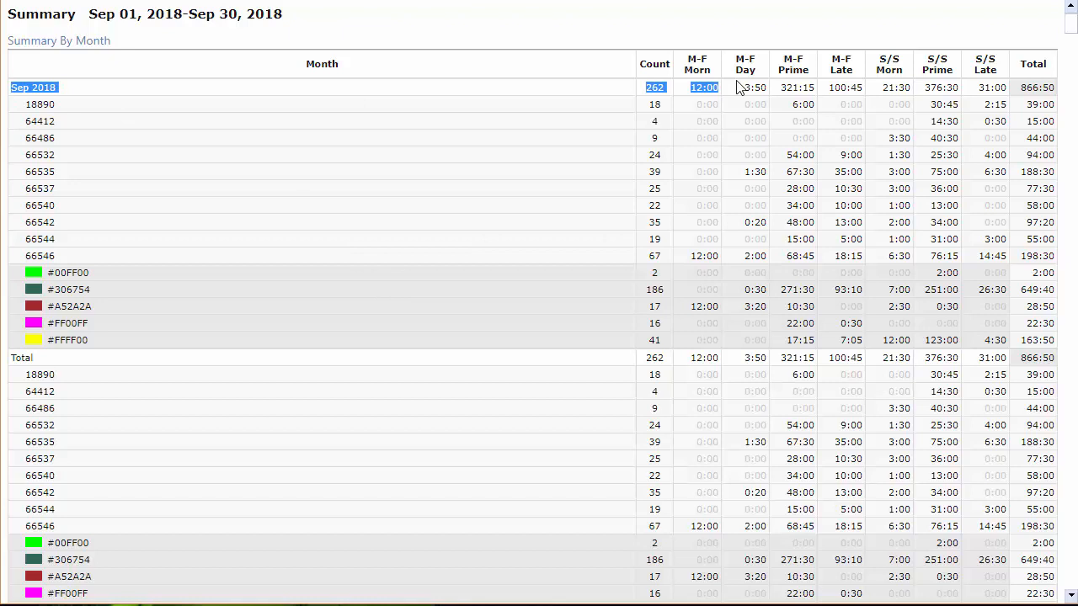
left_click(668, 96)
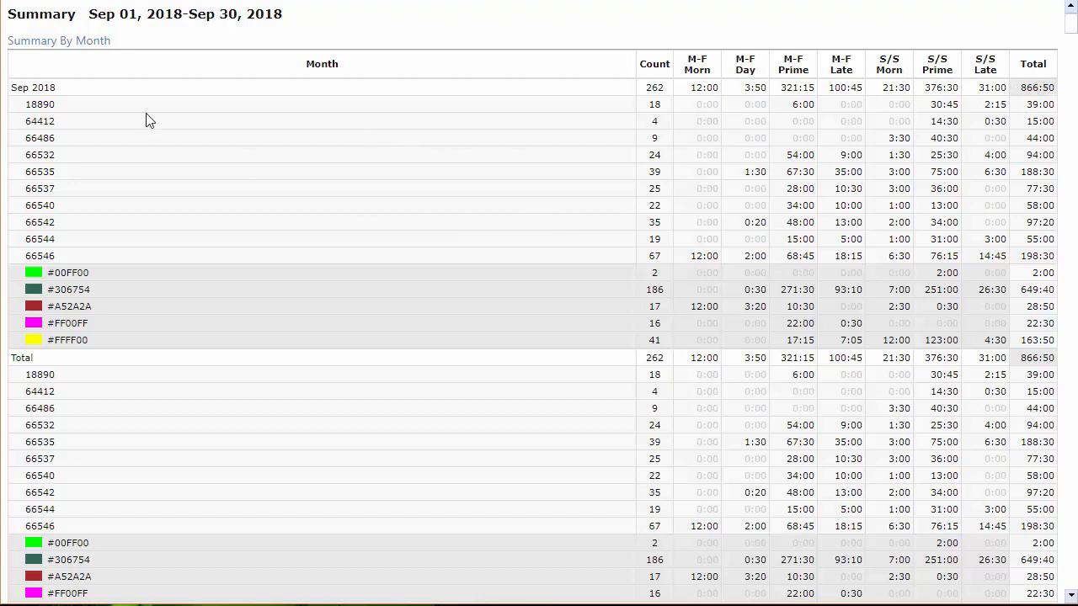
left_click_drag(28, 107, 51, 108)
left_click(55, 125)
scroll(649, 293, "down", 4)
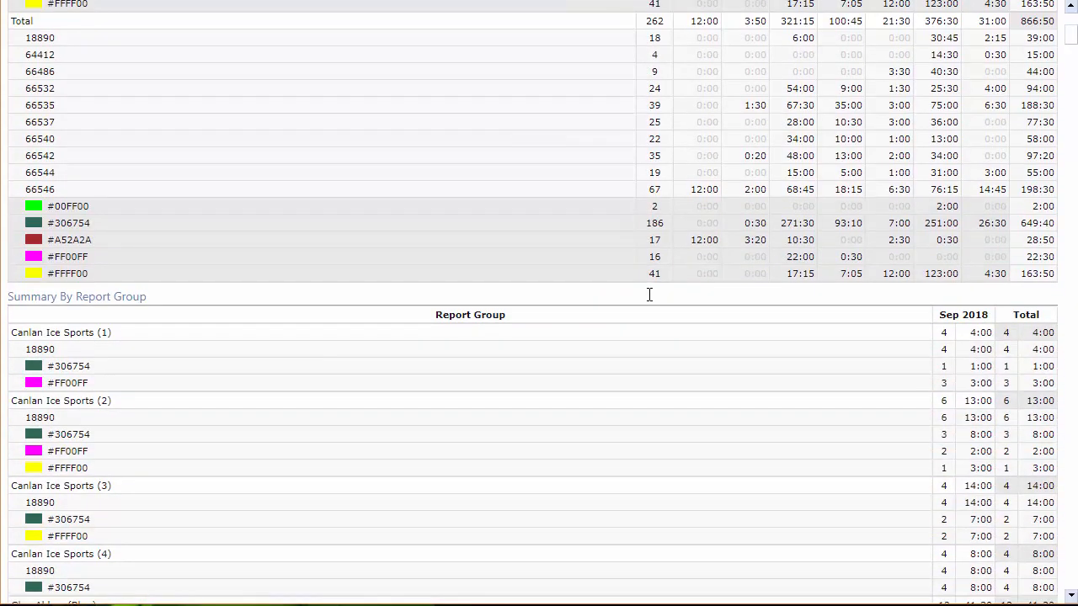
scroll(650, 294, "down", 2)
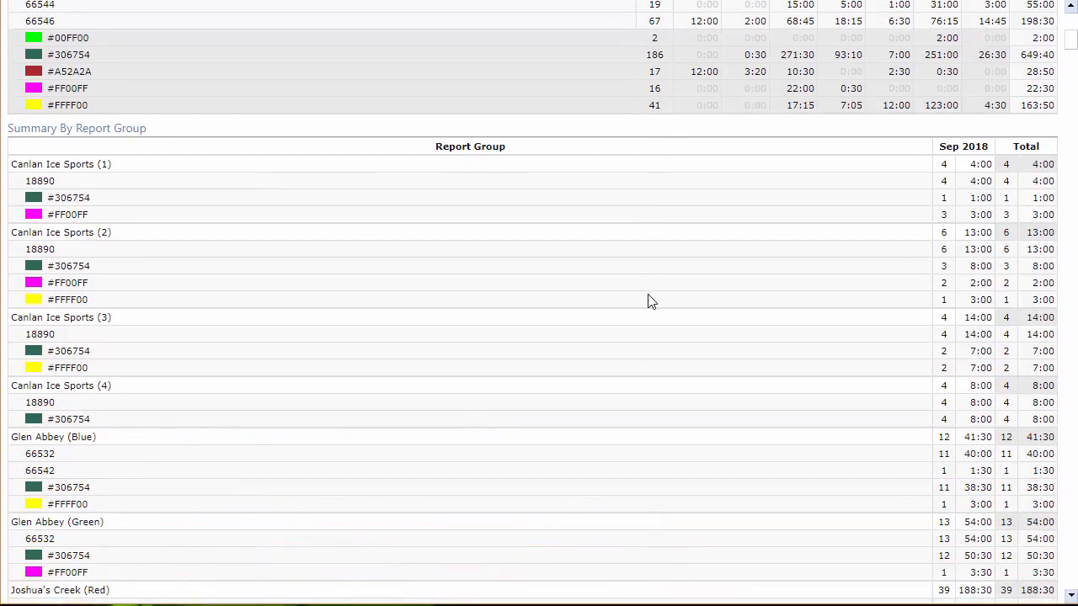
scroll(649, 301, "down", 1)
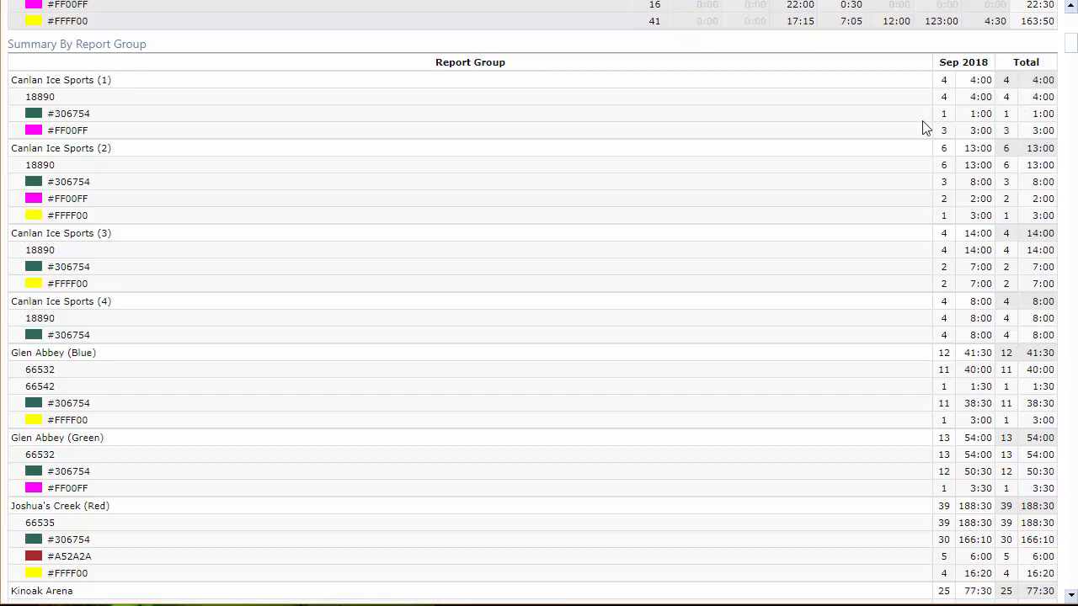
scroll(761, 297, "down", 12)
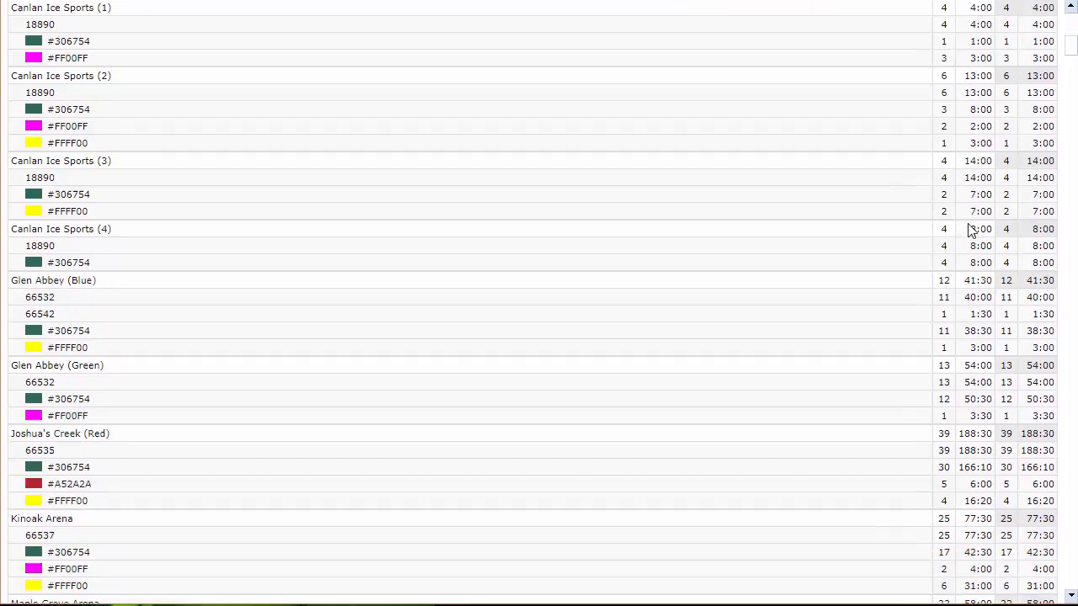
Examine the tracking number and colour details for Canlan Ice Sports (1) and (2), and return to the overall summary.
scroll(760, 300, "down", 4)
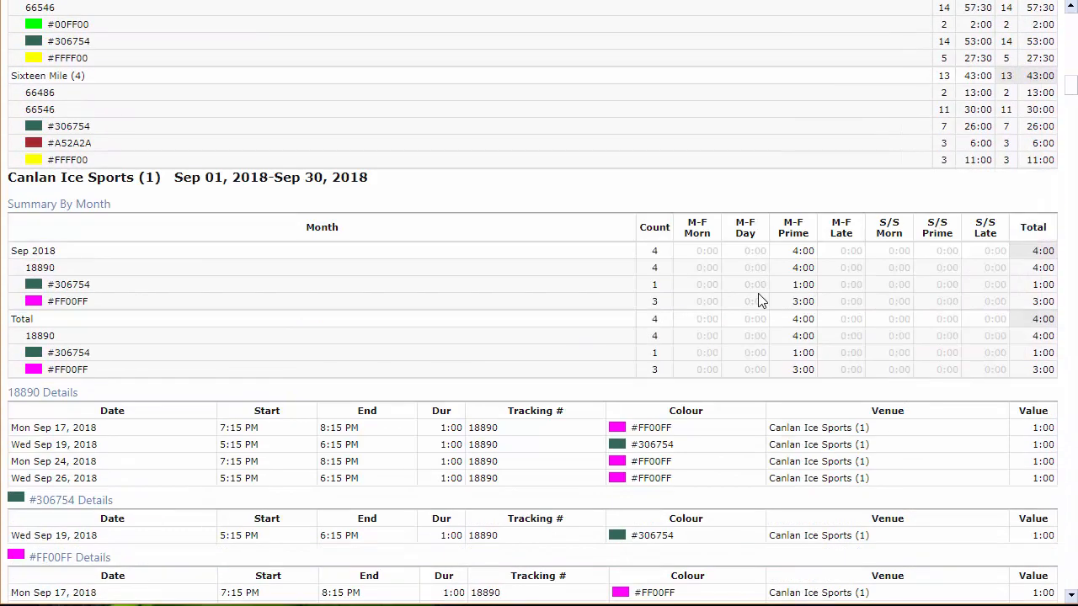
scroll(761, 301, "down", 1)
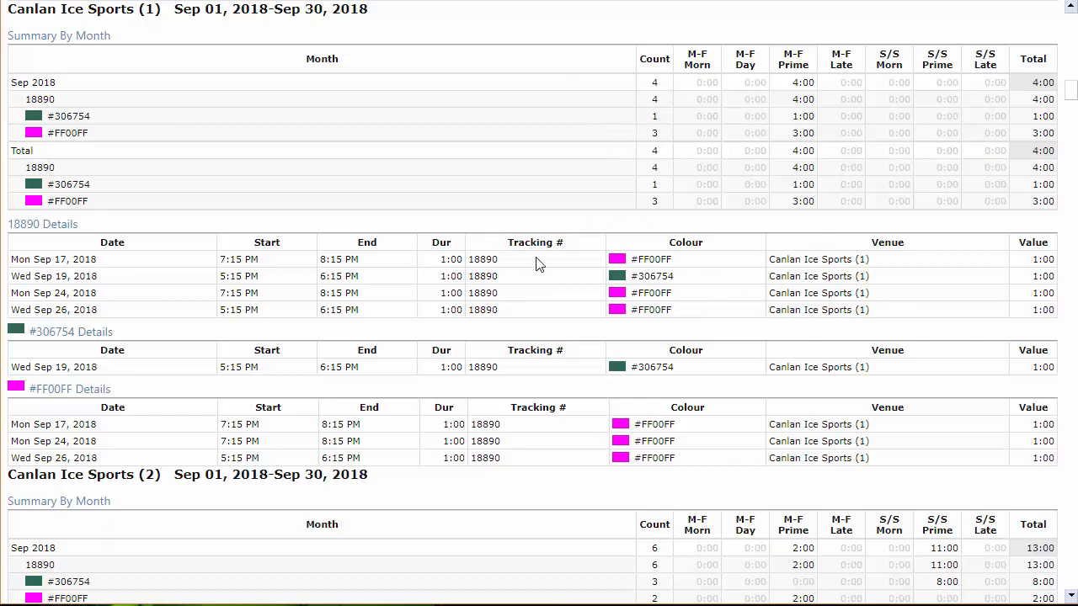
left_click_drag(16, 227, 84, 231)
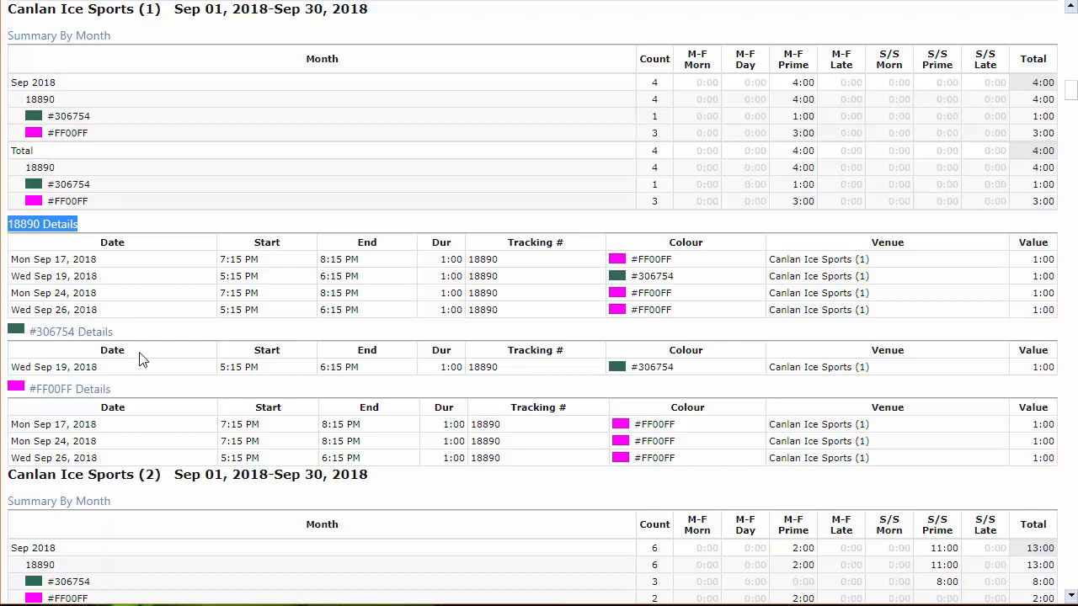
scroll(500, 351, "down", 1)
scroll(500, 351, "down", 5)
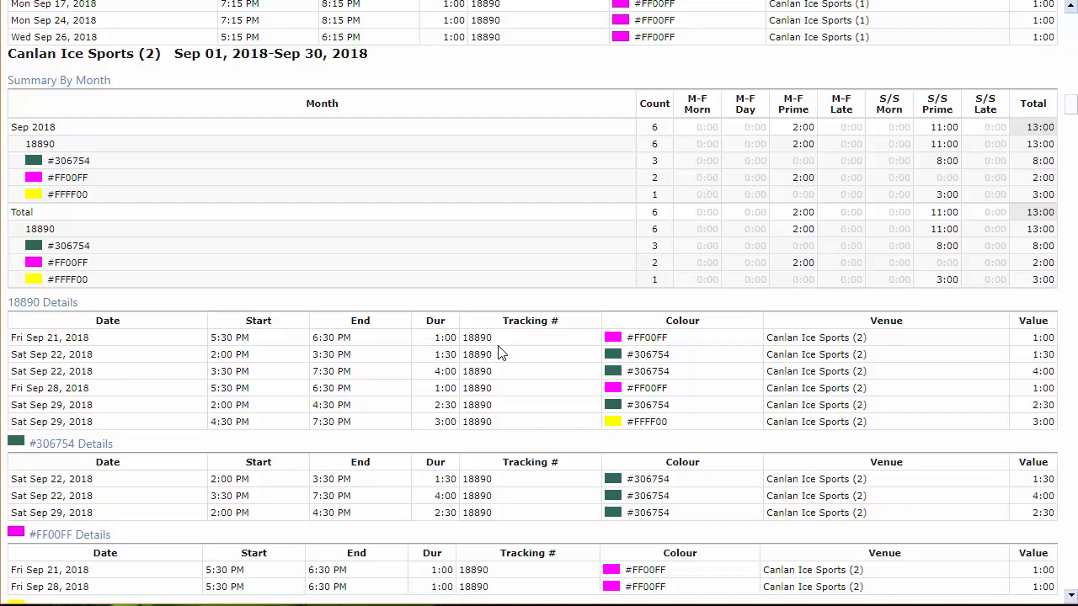
scroll(498, 352, "up", 20)
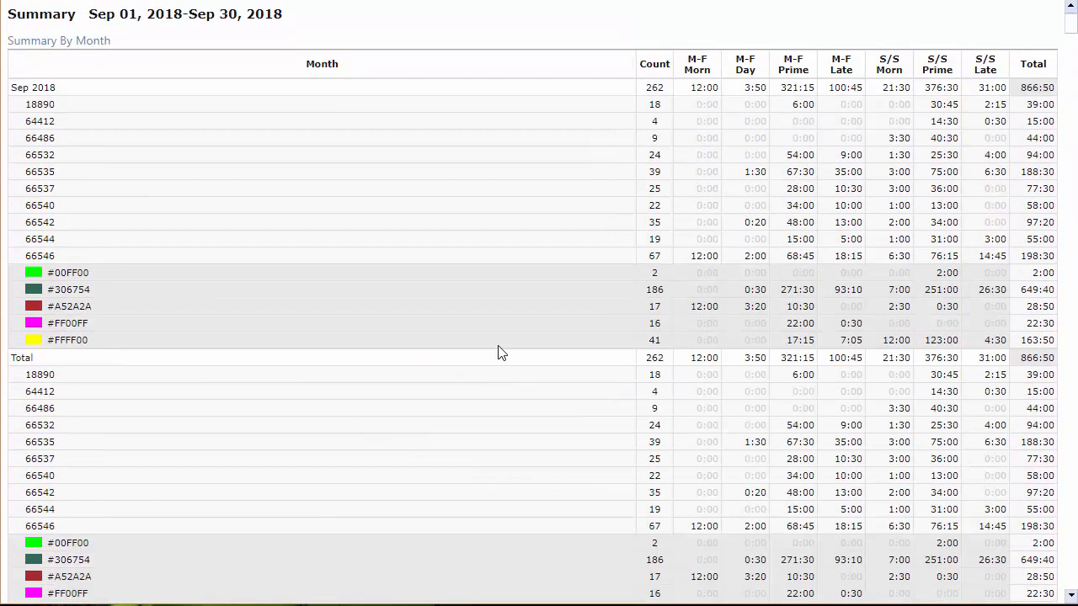
scroll(499, 352, "down", 1)
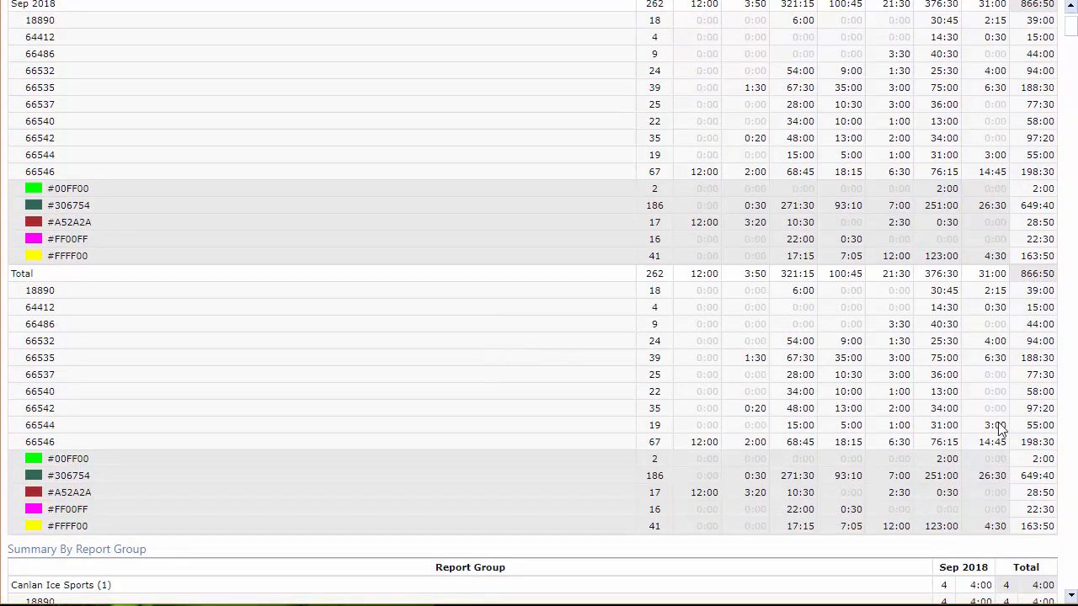